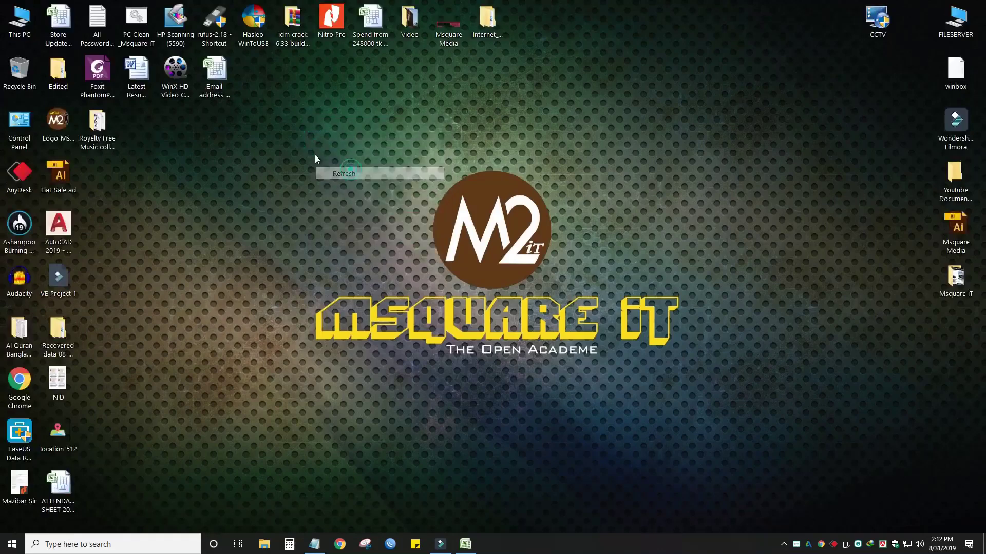
{"action": "left_click", "coordinate": [330, 178]}
{"action": "right_click", "coordinate": [285, 150]}
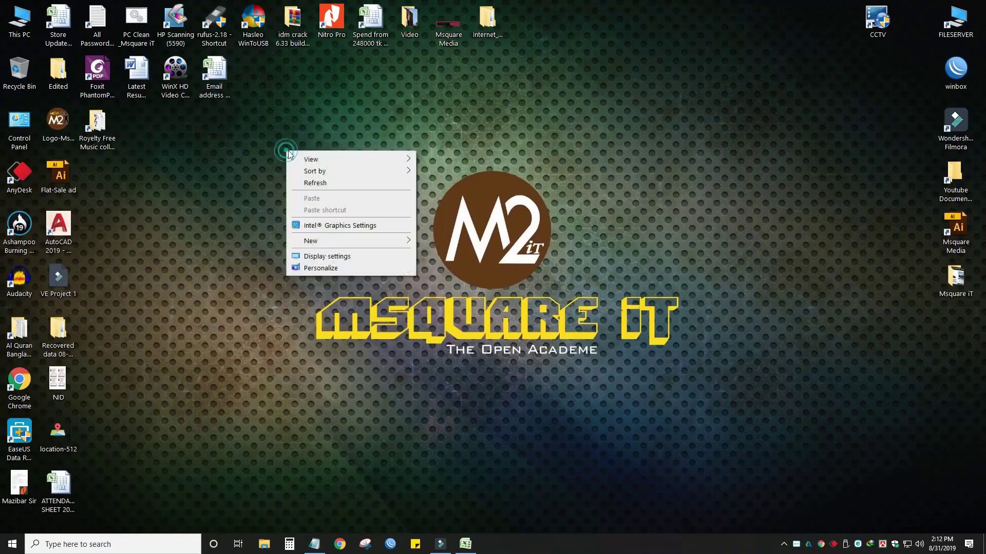
{"action": "left_click", "coordinate": [318, 181]}
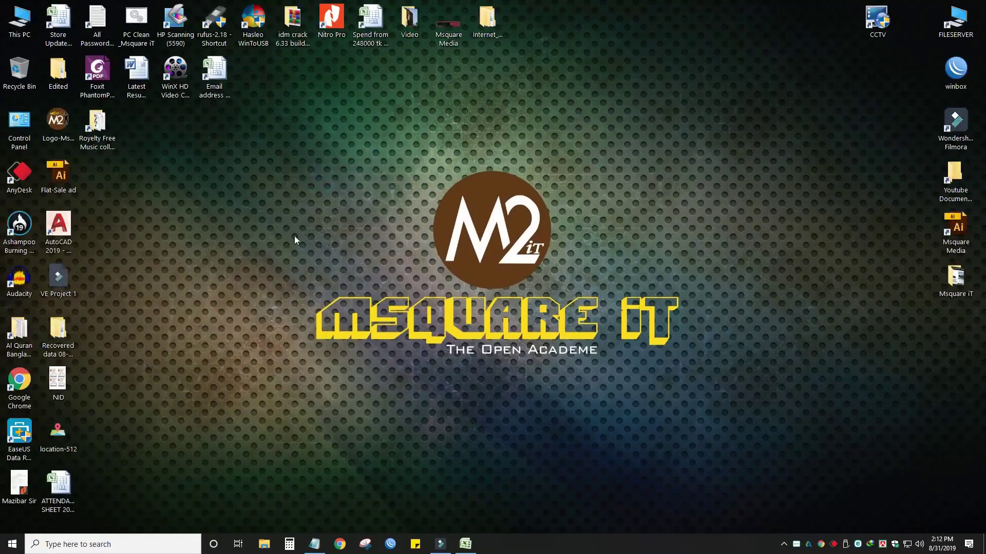
{"action": "right_click", "coordinate": [276, 167]}
{"action": "left_click", "coordinate": [315, 199]}
Launch WinBox from the desktop and connect to the MikroTik router with the saved login
{"action": "left_click", "coordinate": [958, 72]}
{"action": "double_click", "coordinate": [958, 72]}
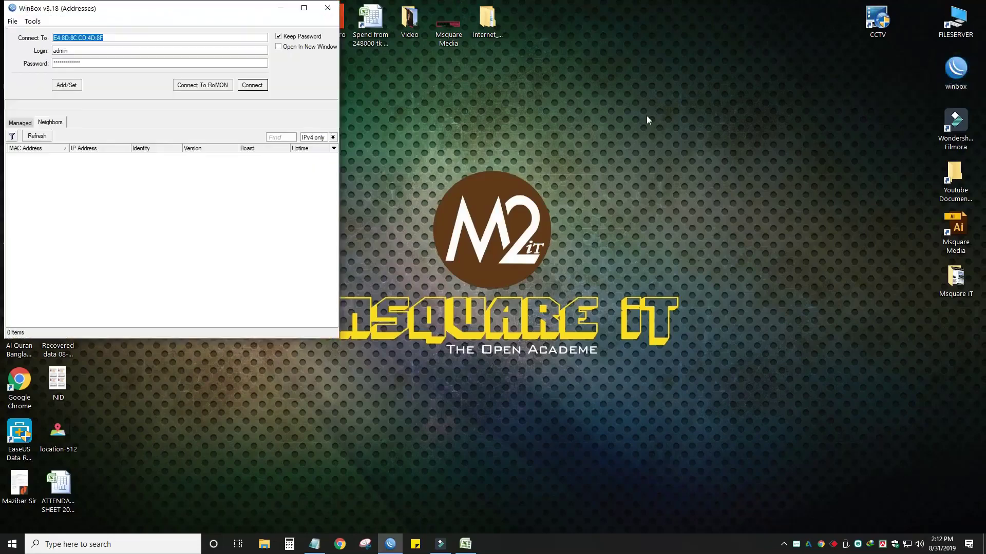
{"action": "left_click_drag", "start_coordinate": [223, 13], "coordinate": [679, 29]}
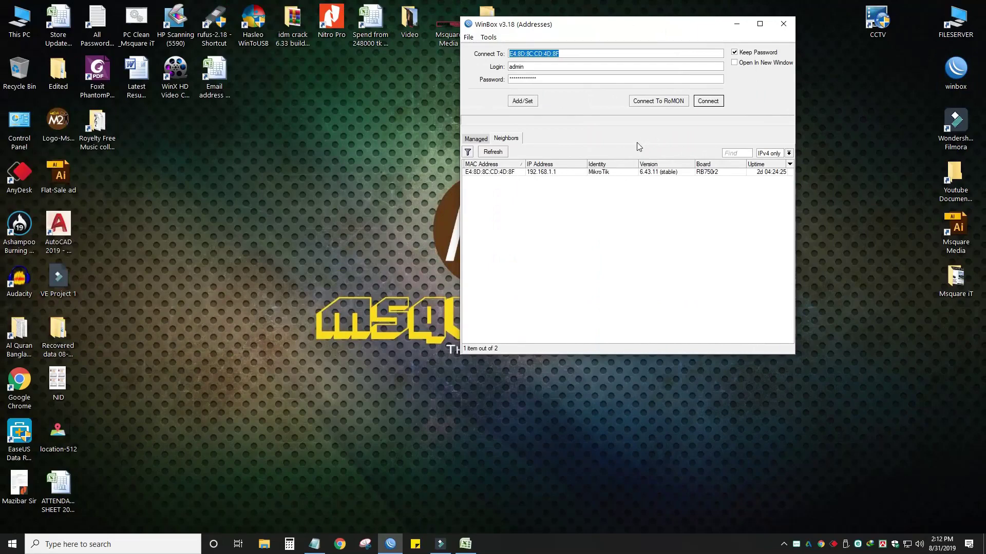
{"action": "left_click", "coordinate": [708, 101]}
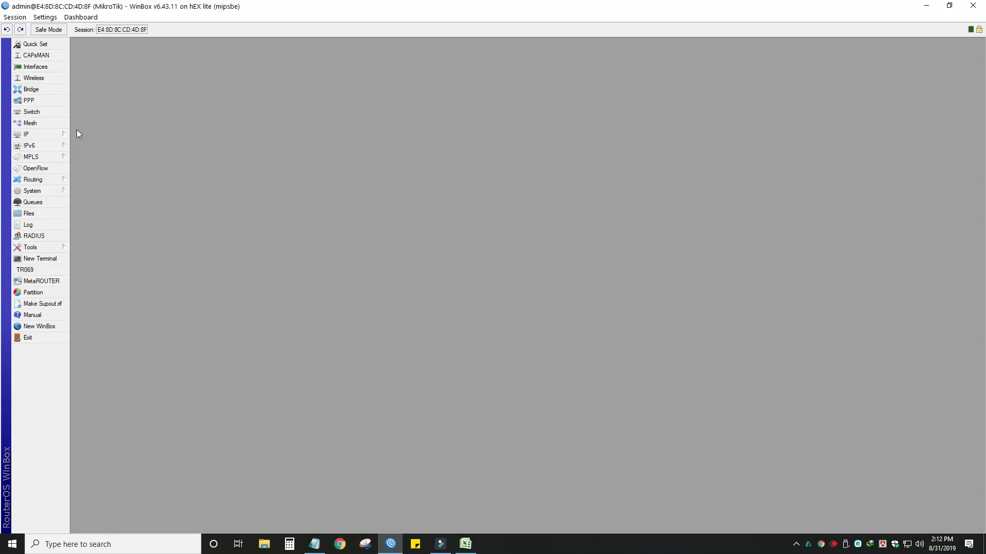
Examine the router's interface list and its comments, close the list, and look over the available IP settings
{"action": "left_click", "coordinate": [42, 69]}
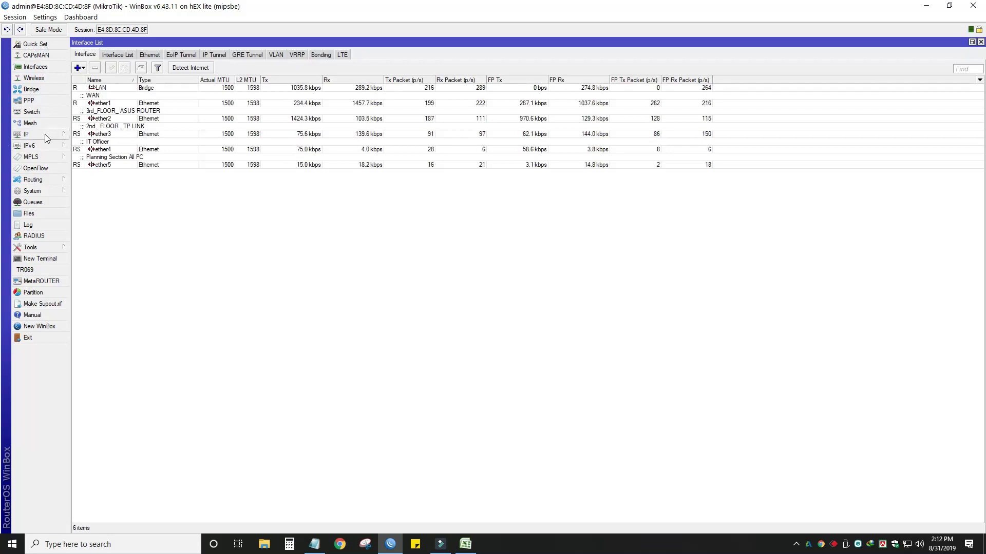
{"action": "left_click", "coordinate": [47, 136]}
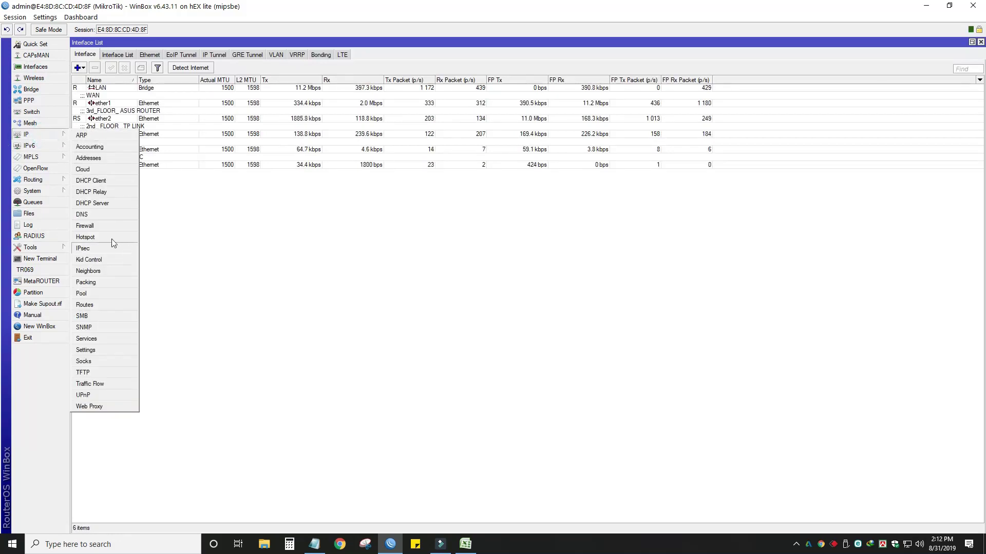
{"action": "left_click", "coordinate": [424, 51]}
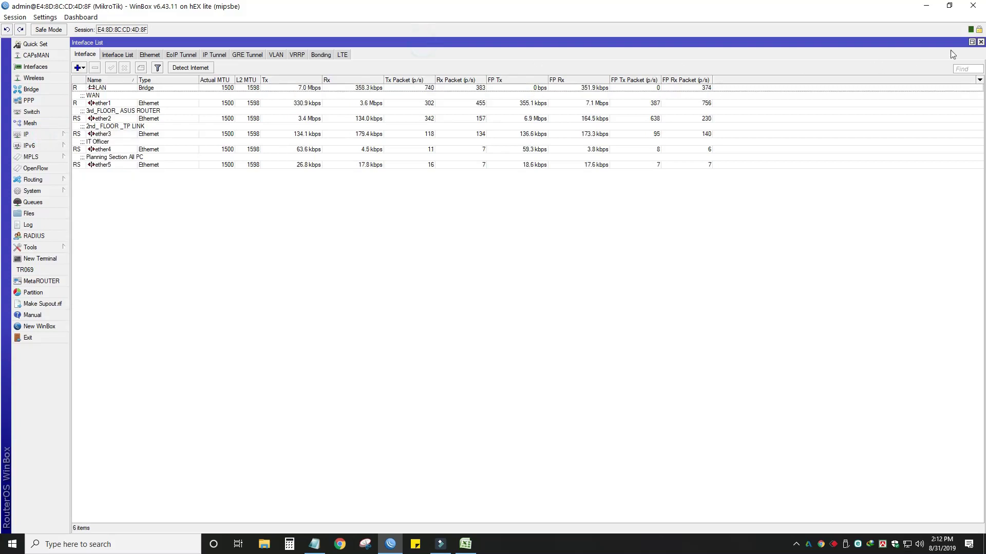
{"action": "left_click", "coordinate": [980, 42]}
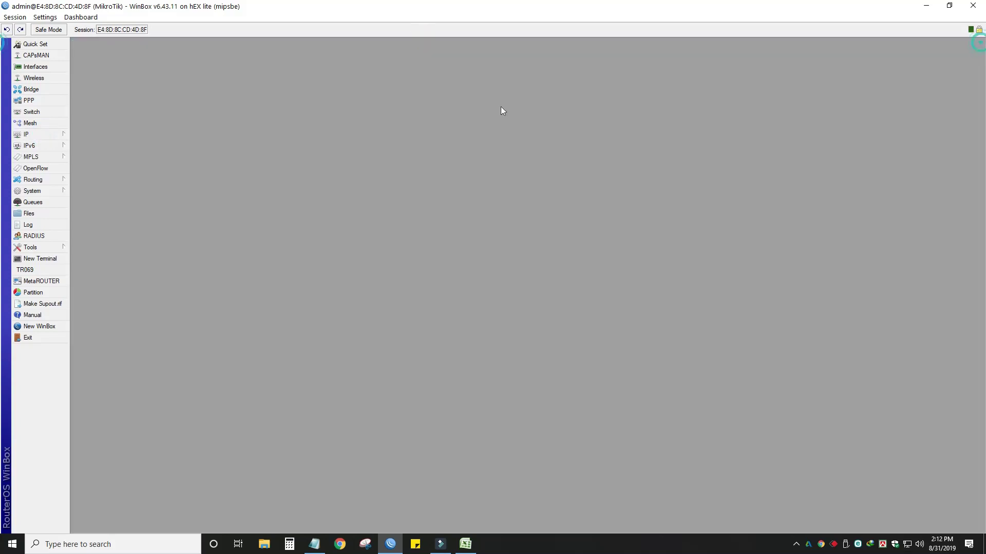
{"action": "left_click", "coordinate": [46, 136]}
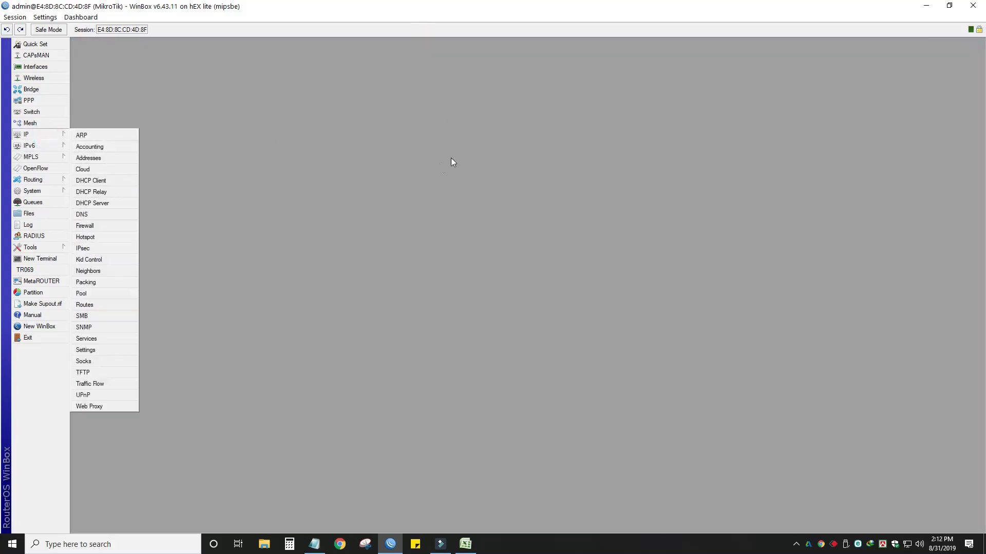
{"action": "left_click", "coordinate": [353, 92]}
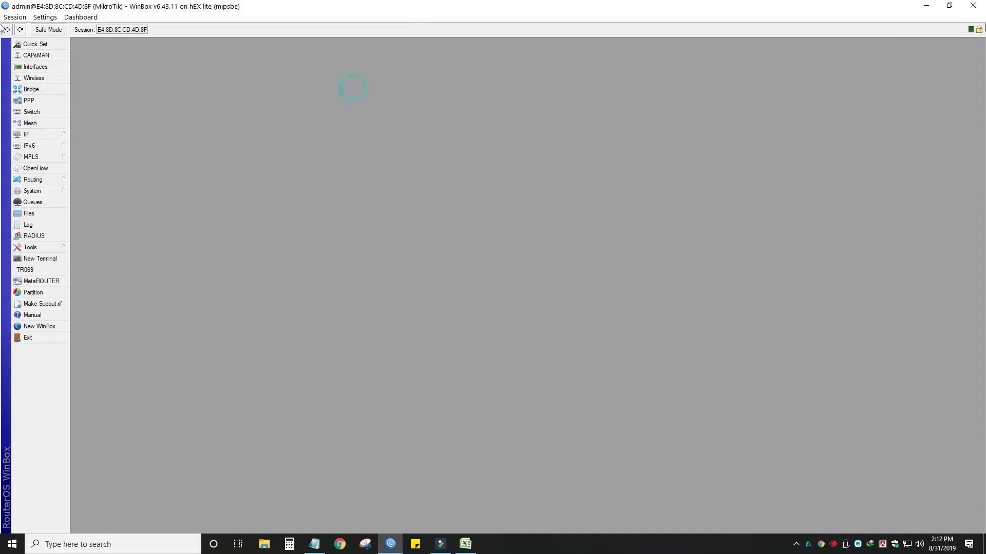
Switch to Chrome and open youtube.com/msquaremedia-bd
{"action": "left_click", "coordinate": [926, 5]}
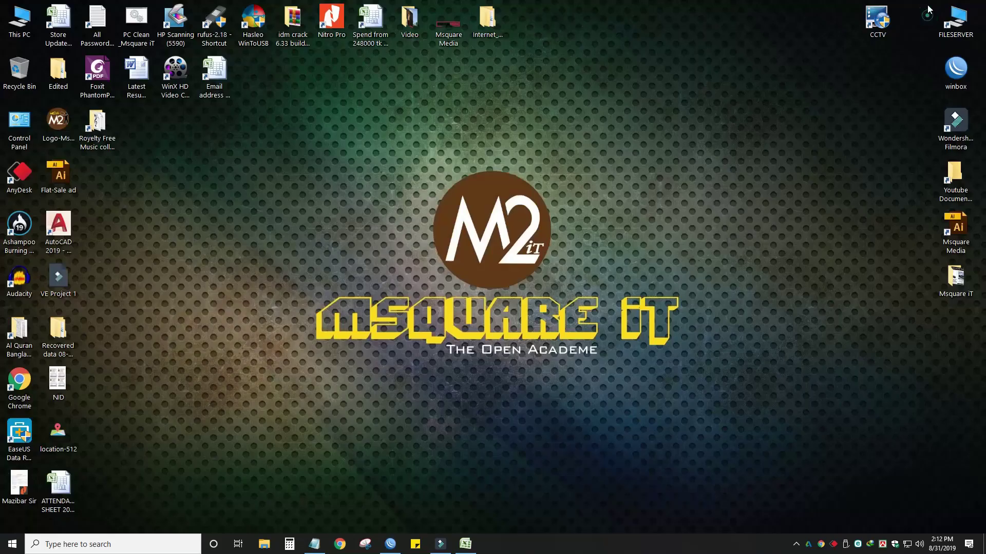
{"action": "left_click", "coordinate": [341, 544]}
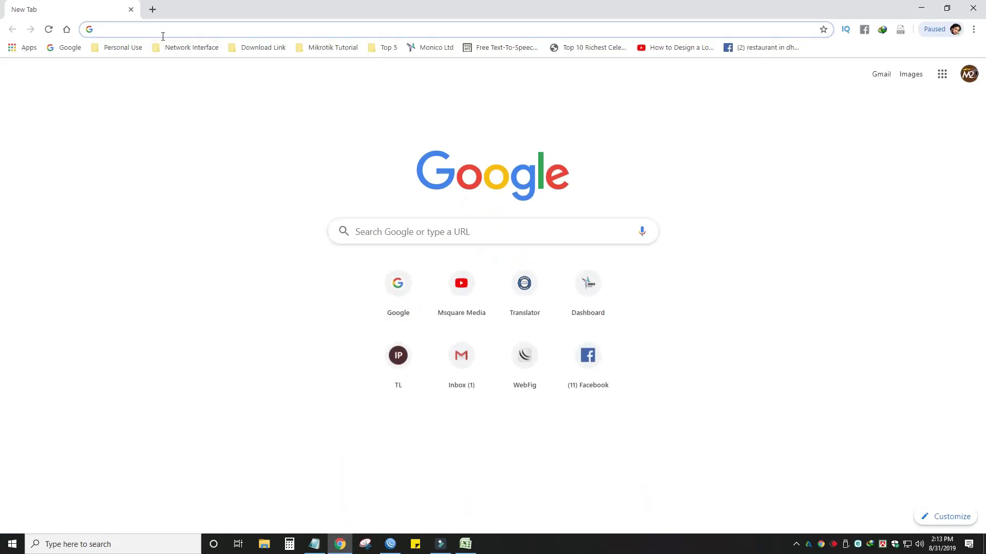
{"action": "type", "text": "youtube.com/msquaremedia-bd"}
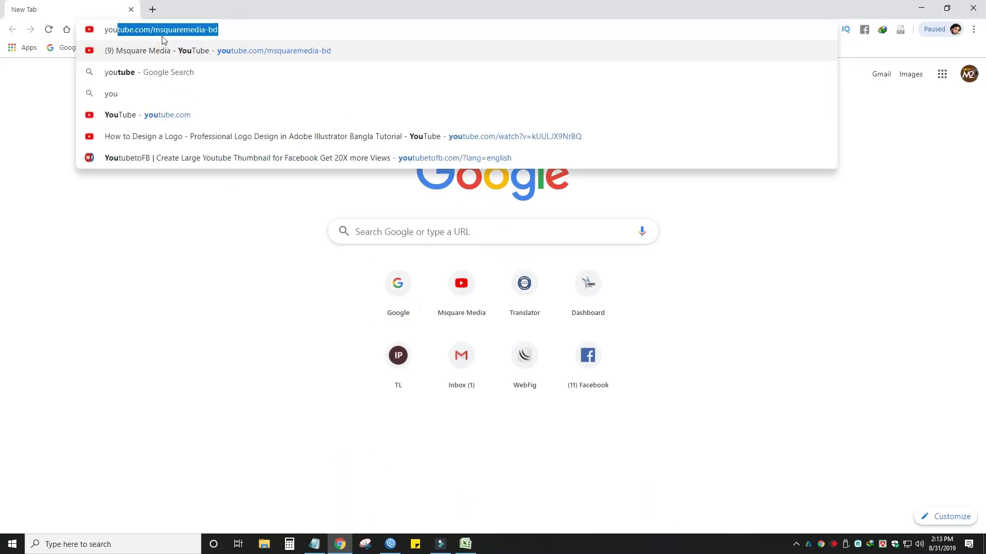
{"action": "key", "text": "Return"}
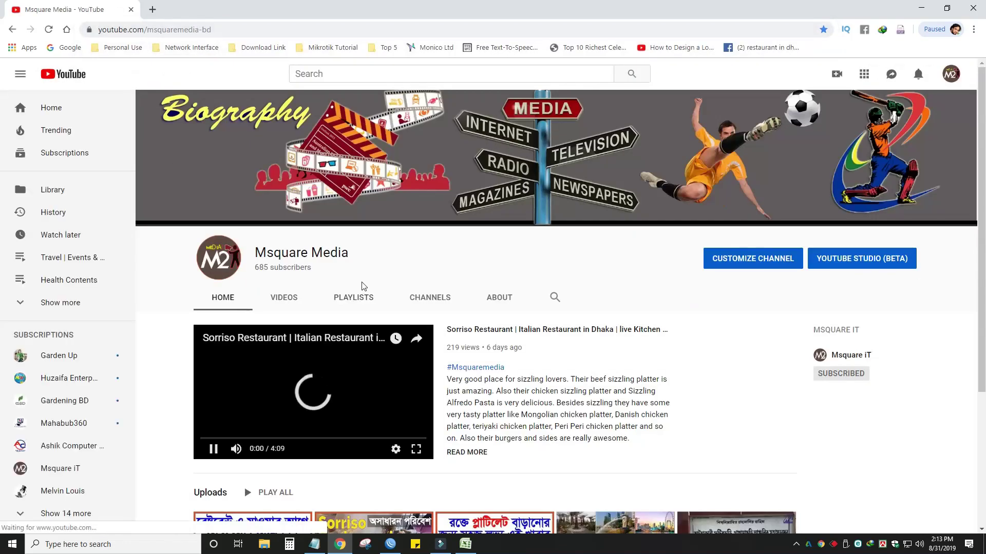
Check how the Msquare Media channel page and its notifications load, leave the page and put the browser away
{"action": "scroll", "coordinate": [382, 264], "scroll_direction": "down", "scroll_amount": 3}
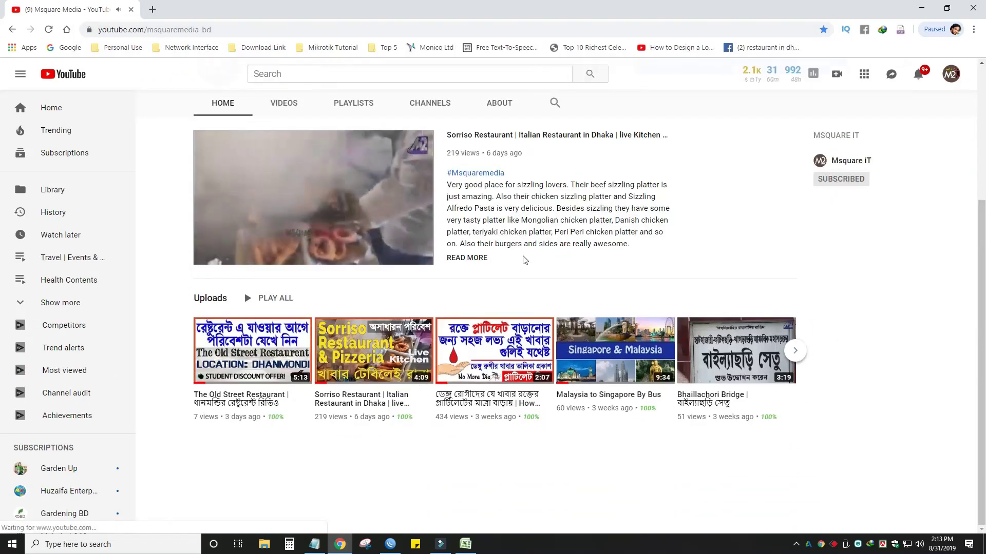
{"action": "scroll", "coordinate": [522, 259], "scroll_direction": "up", "scroll_amount": 4}
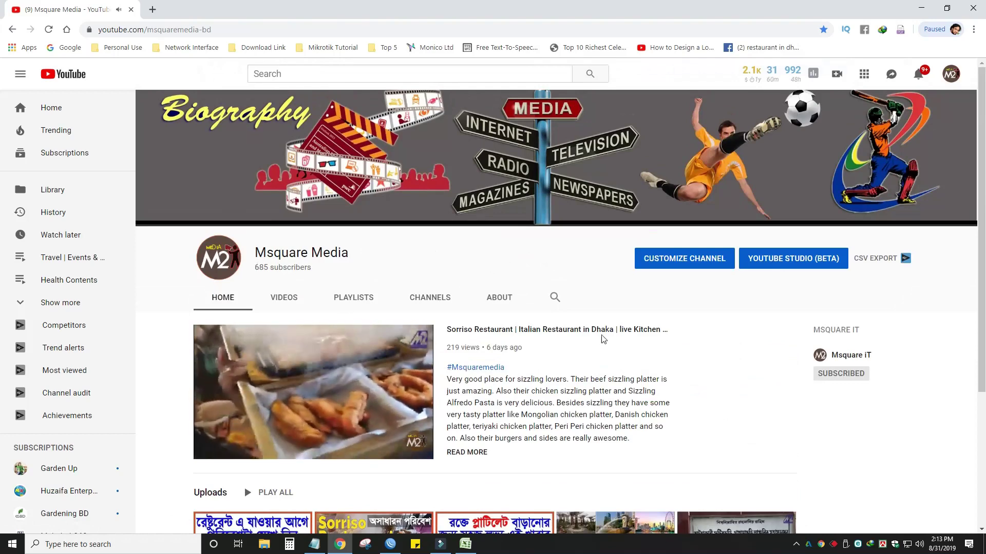
{"action": "scroll", "coordinate": [632, 339], "scroll_direction": "down", "scroll_amount": 3}
{"action": "left_click", "coordinate": [917, 78]}
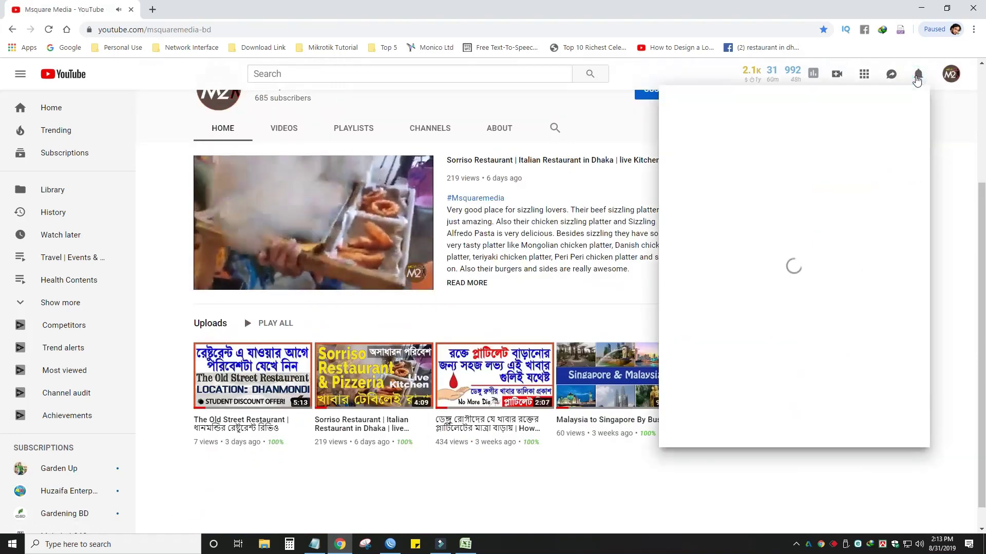
{"action": "left_click", "coordinate": [451, 113]}
{"action": "scroll", "coordinate": [450, 112], "scroll_direction": "up", "scroll_amount": 3}
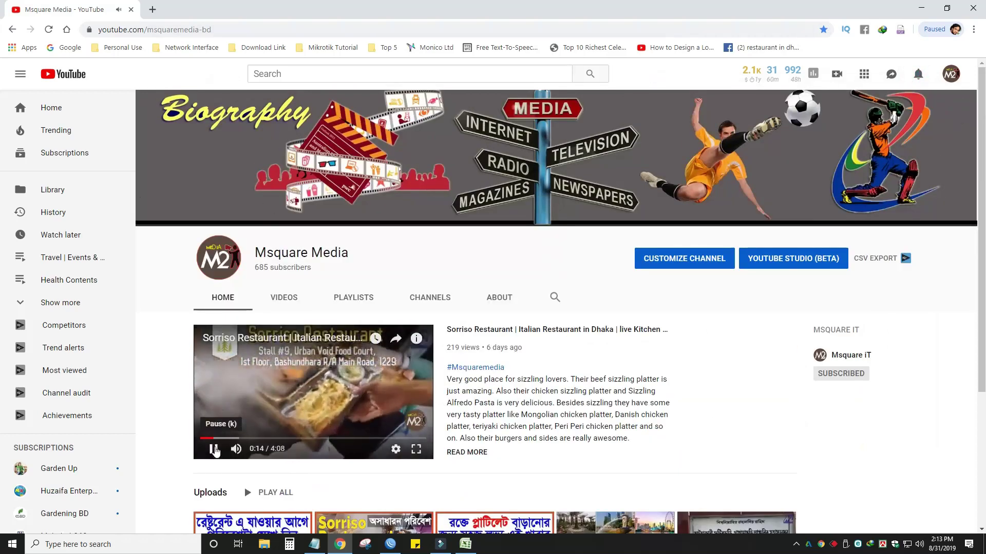
{"action": "left_click", "coordinate": [12, 30]}
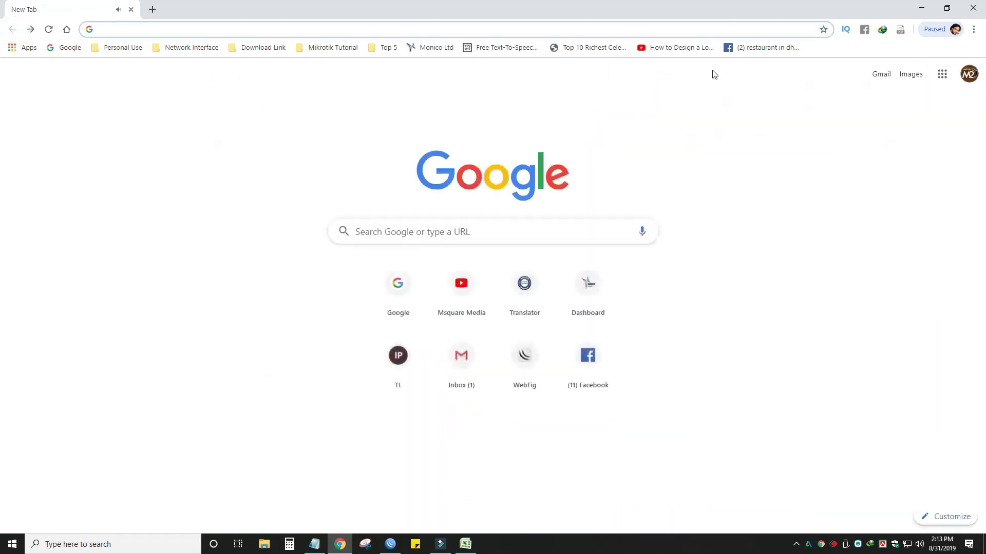
{"action": "left_click", "coordinate": [923, 8]}
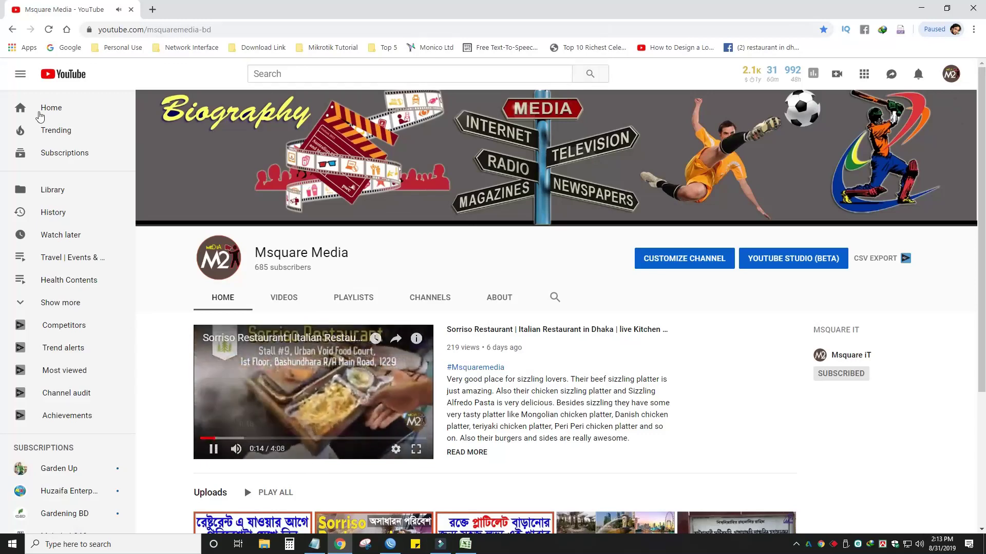
{"action": "left_click", "coordinate": [13, 29]}
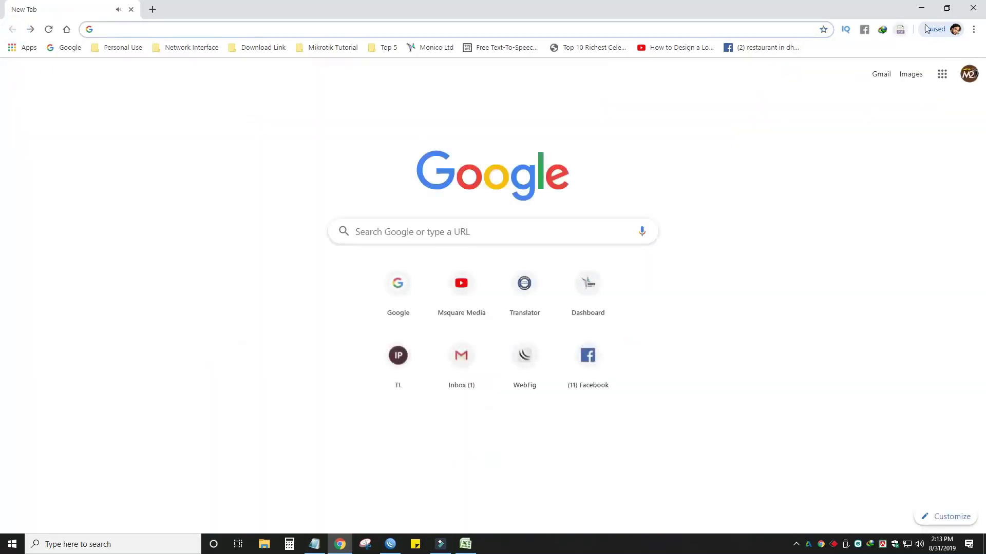
{"action": "left_click", "coordinate": [922, 8]}
Switch to WinBox and open the router's IP firewall settings
{"action": "left_click", "coordinate": [390, 544]}
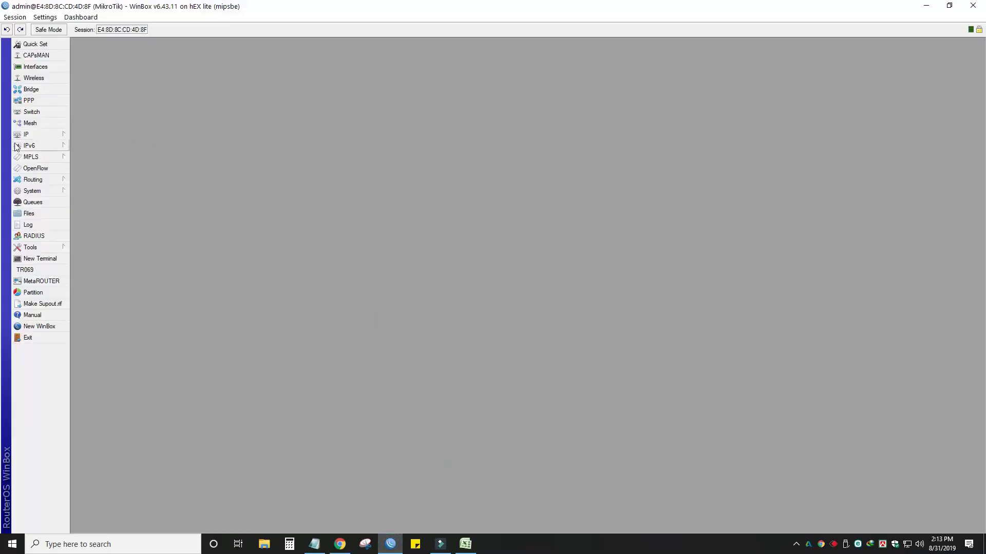
{"action": "left_click", "coordinate": [41, 134]}
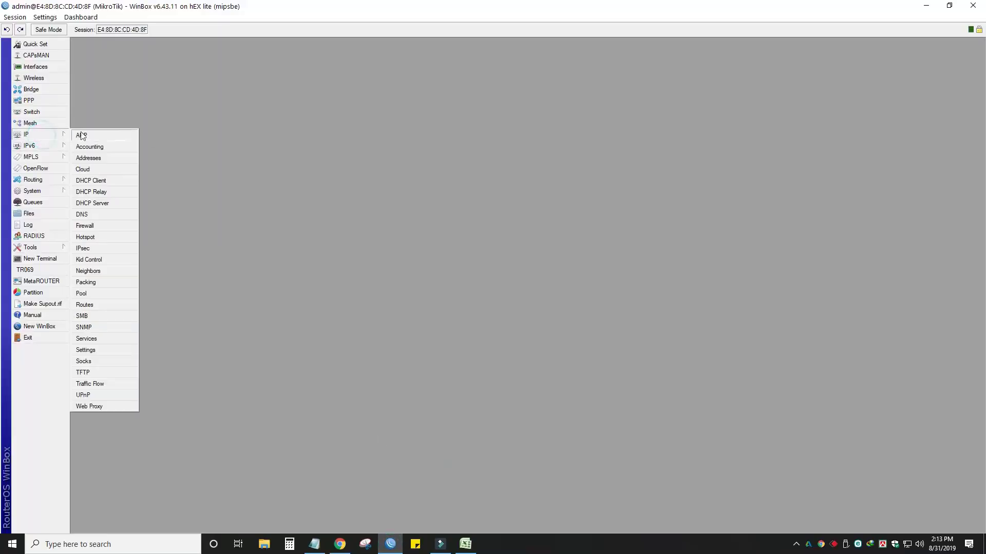
{"action": "left_click", "coordinate": [85, 226]}
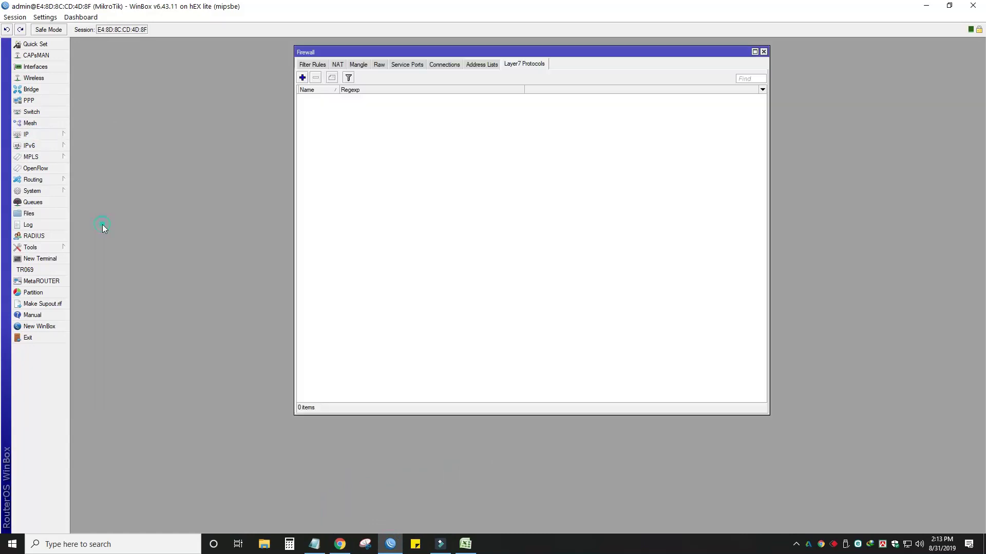
Look through the firewall's filter rules, NAT, mangle, connections and address lists
{"action": "left_click", "coordinate": [313, 65]}
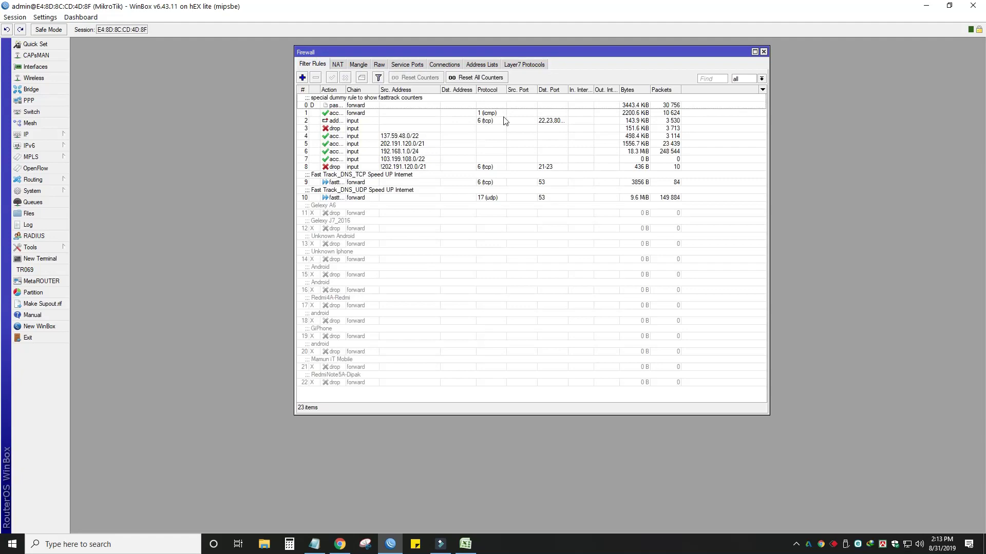
{"action": "left_click", "coordinate": [337, 64]}
{"action": "left_click", "coordinate": [357, 64]}
{"action": "left_click", "coordinate": [395, 65]}
{"action": "left_click", "coordinate": [444, 65]}
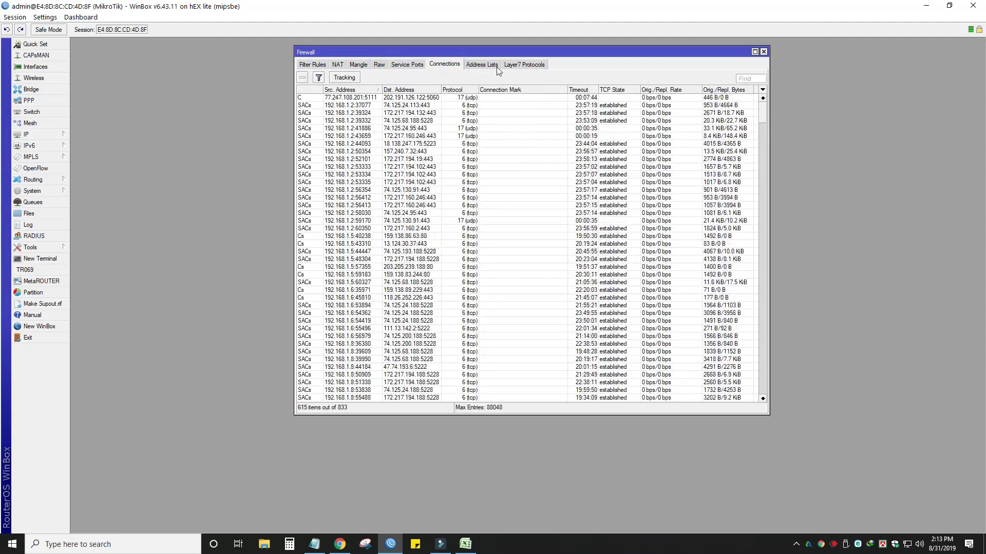
{"action": "left_click", "coordinate": [488, 65]}
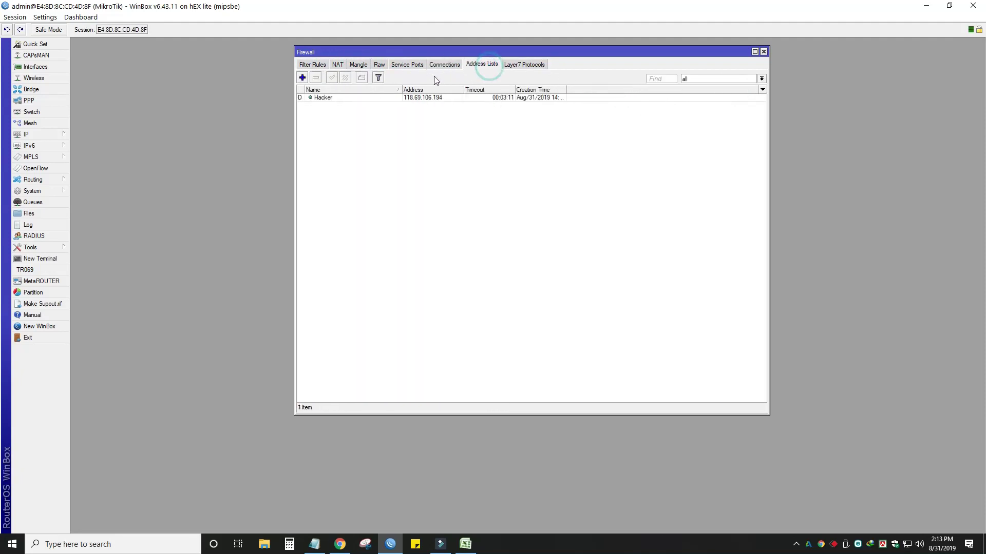
Start a new firewall Layer7 protocol entry and move its dialog clear of the list
{"action": "left_click", "coordinate": [516, 64]}
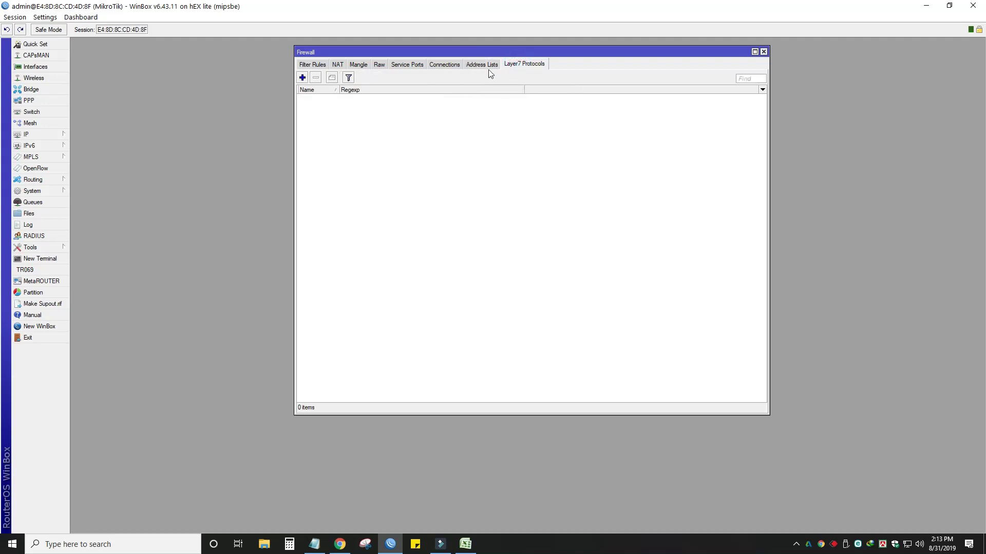
{"action": "left_click", "coordinate": [303, 78]}
{"action": "left_click_drag", "start_coordinate": [341, 183], "coordinate": [417, 155]}
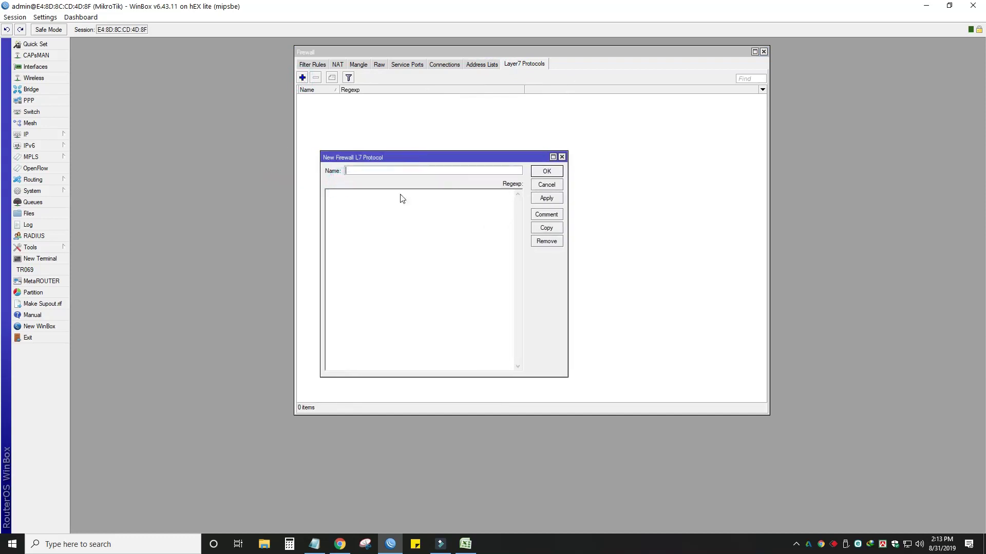
Copy the entire site-blocking expression from the Notepad file "Block Code for all devices" and minimize Notepad
{"action": "left_click", "coordinate": [314, 543]}
{"action": "left_click_drag", "start_coordinate": [414, 39], "coordinate": [459, 152]}
{"action": "left_click", "coordinate": [425, 238]}
{"action": "left_click", "coordinate": [397, 181]}
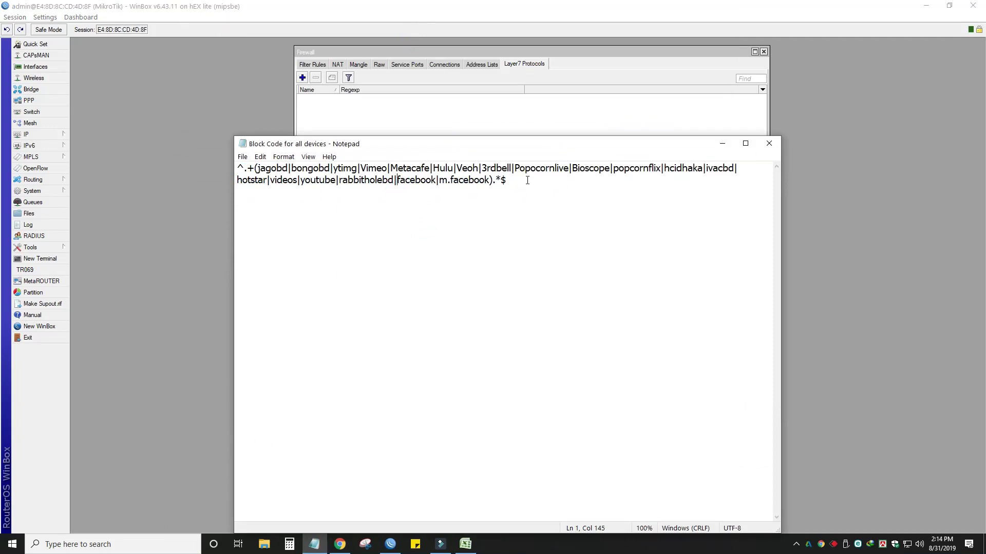
{"action": "left_click_drag", "start_coordinate": [506, 179], "coordinate": [234, 166]}
{"action": "right_click", "coordinate": [251, 169]}
{"action": "left_click", "coordinate": [290, 204]}
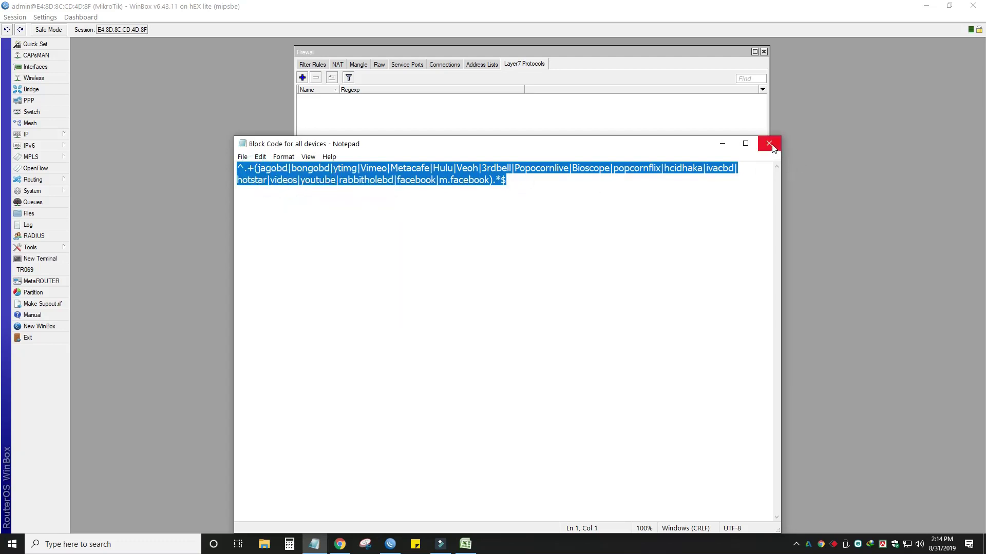
{"action": "left_click", "coordinate": [723, 144]}
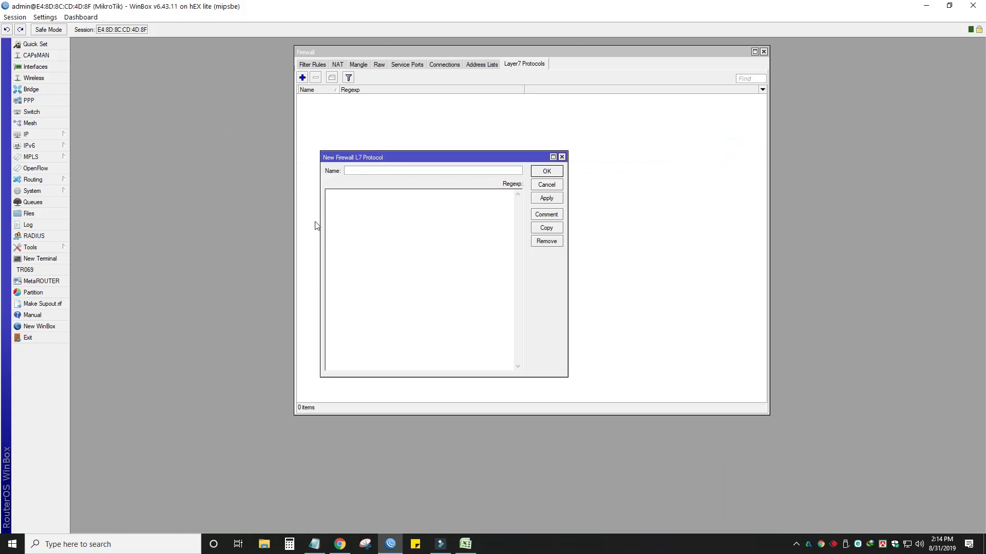
Paste the copied site-blocking expression into the new Layer7 protocol's Regexp
{"action": "left_click_drag", "start_coordinate": [394, 164], "coordinate": [399, 138]}
{"action": "right_click", "coordinate": [348, 172]}
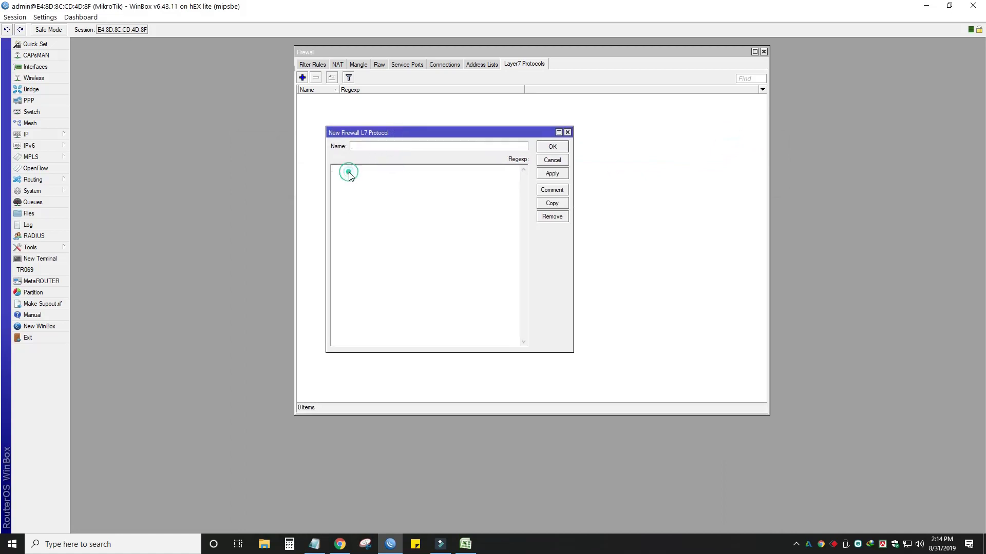
{"action": "left_click", "coordinate": [375, 216]}
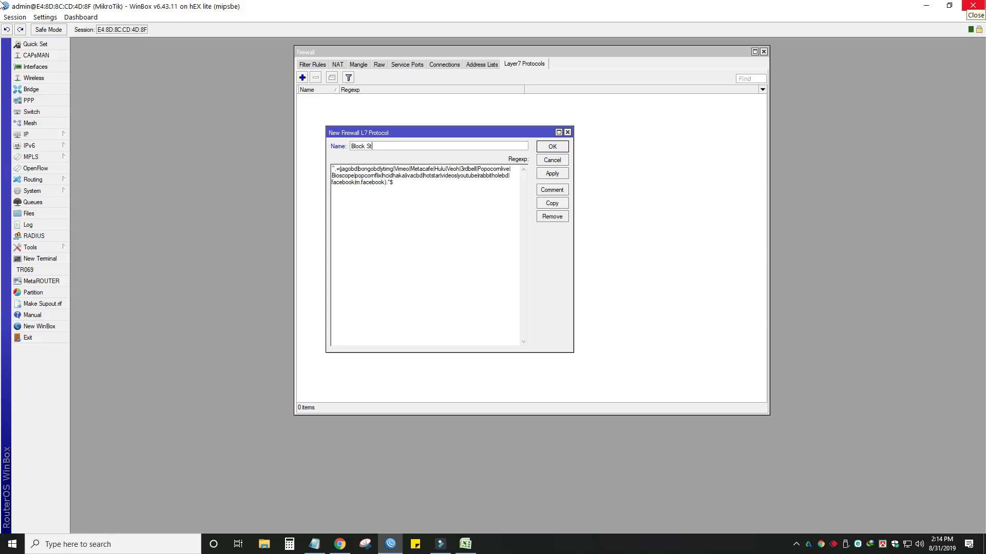
Name the new Layer7 protocol "Block Streaming Sites" and copy that name
{"action": "type", "text": "a"}
{"action": "key", "text": "ctrl+shift+Left"}
{"action": "key", "text": "ctrl+shift+Left"}
{"action": "key", "text": "ctrl+shift+Left"}
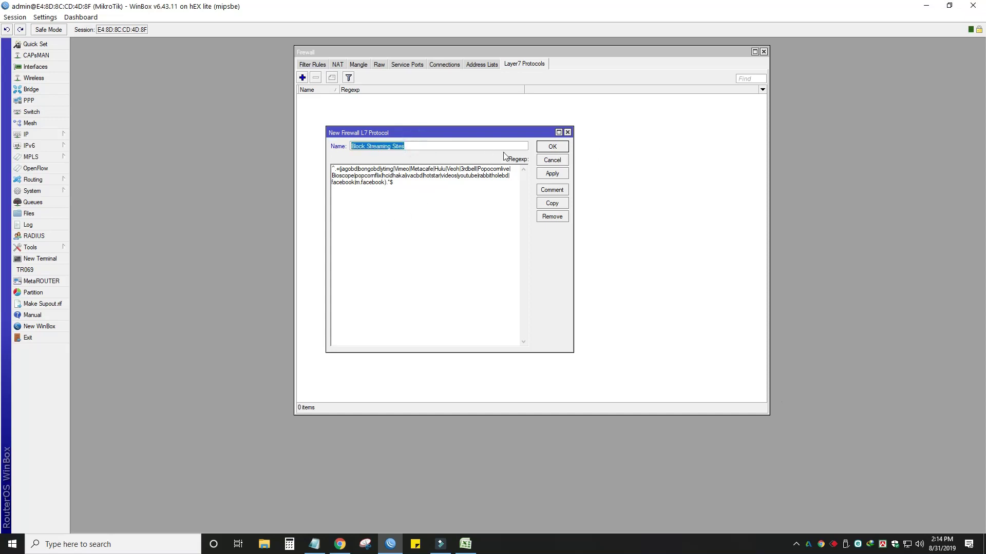
{"action": "right_click", "coordinate": [390, 147]}
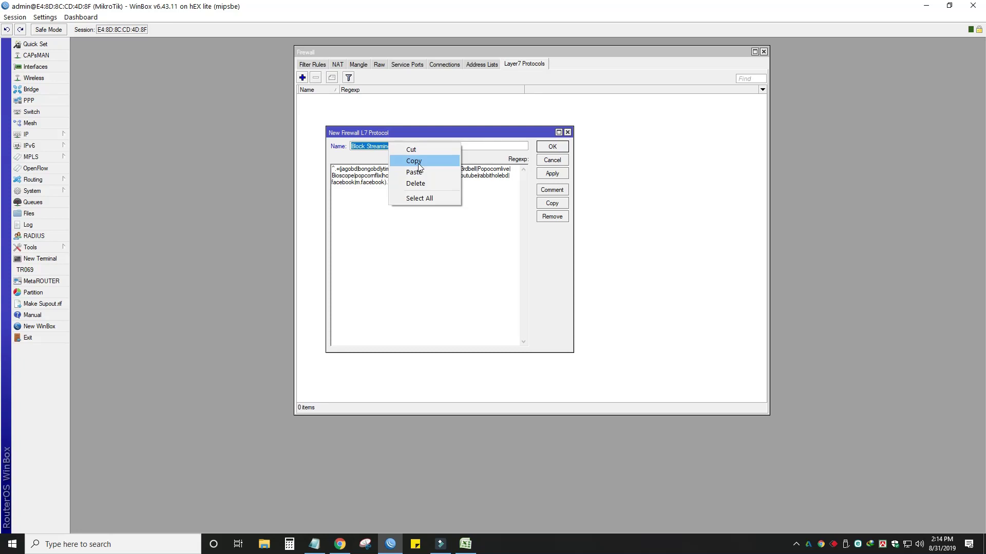
{"action": "left_click", "coordinate": [417, 163]}
Add the comment "Block Streaming Sites for All" to the Layer7 protocol and save the entry
{"action": "left_click", "coordinate": [554, 191]}
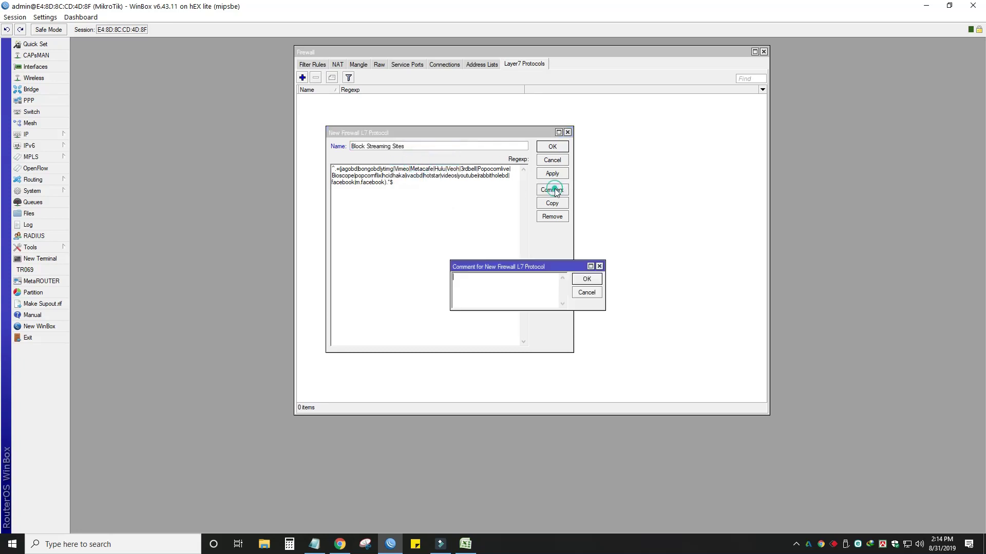
{"action": "key", "text": "ctrl+v"}
{"action": "left_click", "coordinate": [587, 279]}
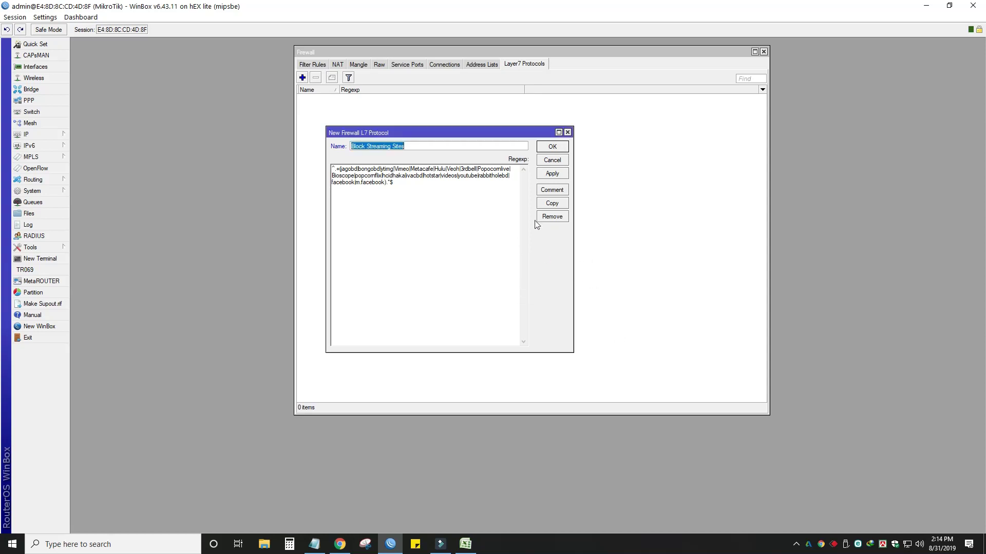
{"action": "left_click", "coordinate": [552, 173]}
{"action": "left_click", "coordinate": [552, 147]}
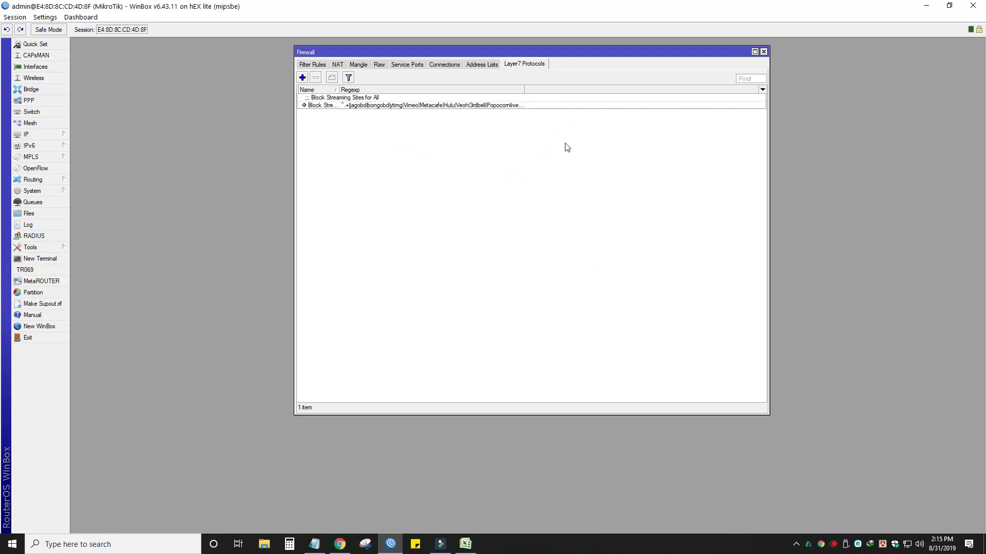
Start a new filter rule on the forward chain and set its Layer7 Protocol to Block Streaming Sites
{"action": "left_click_drag", "start_coordinate": [493, 55], "coordinate": [493, 83]}
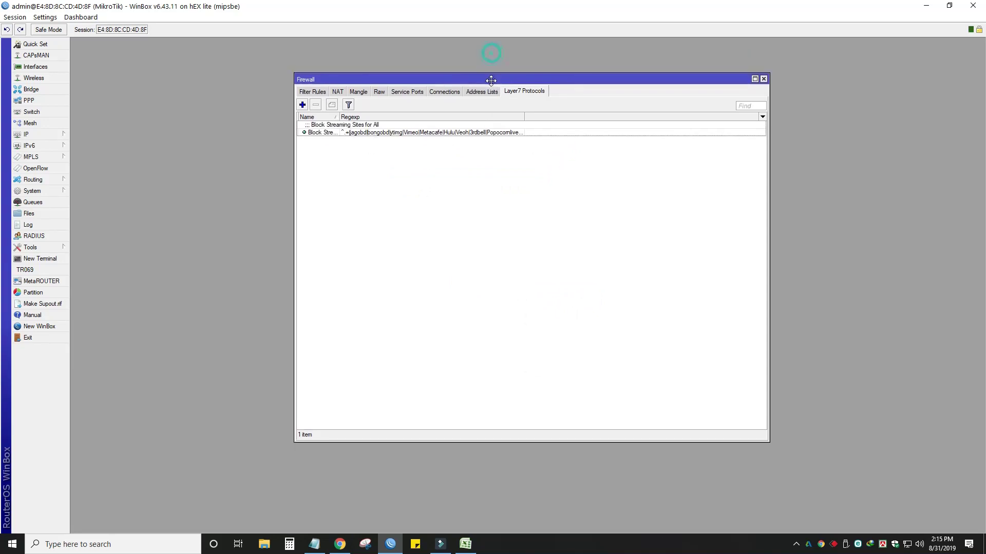
{"action": "left_click", "coordinate": [314, 93]}
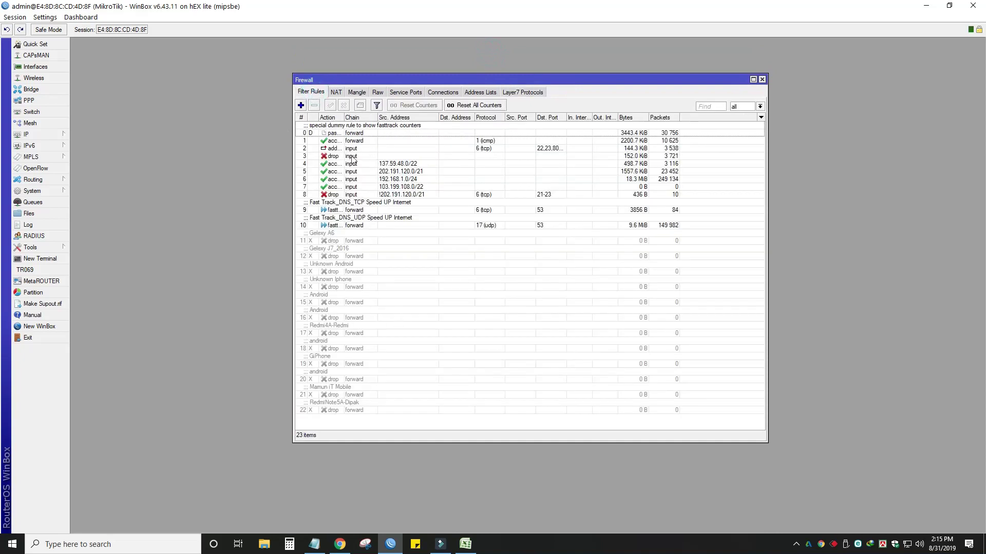
{"action": "left_click", "coordinate": [301, 105]}
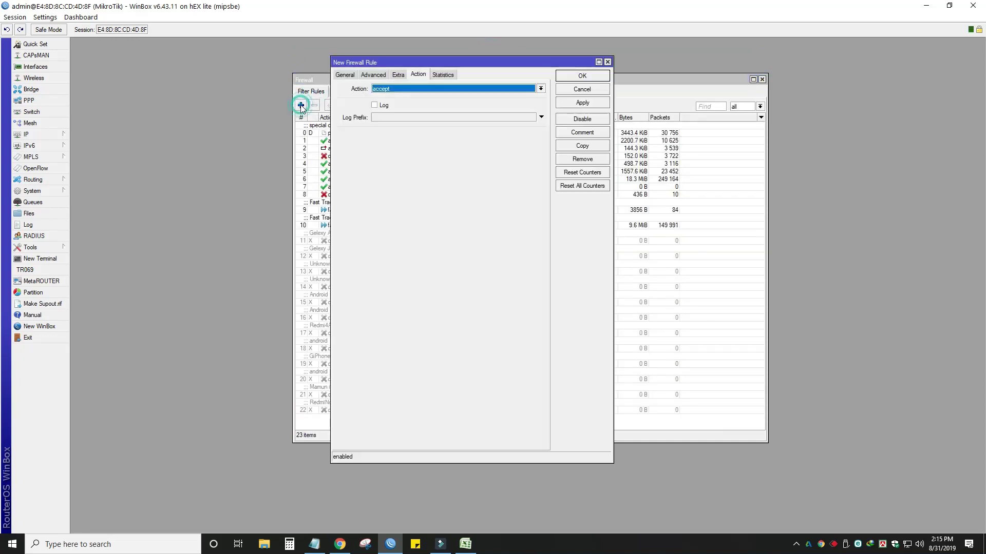
{"action": "left_click", "coordinate": [343, 77]}
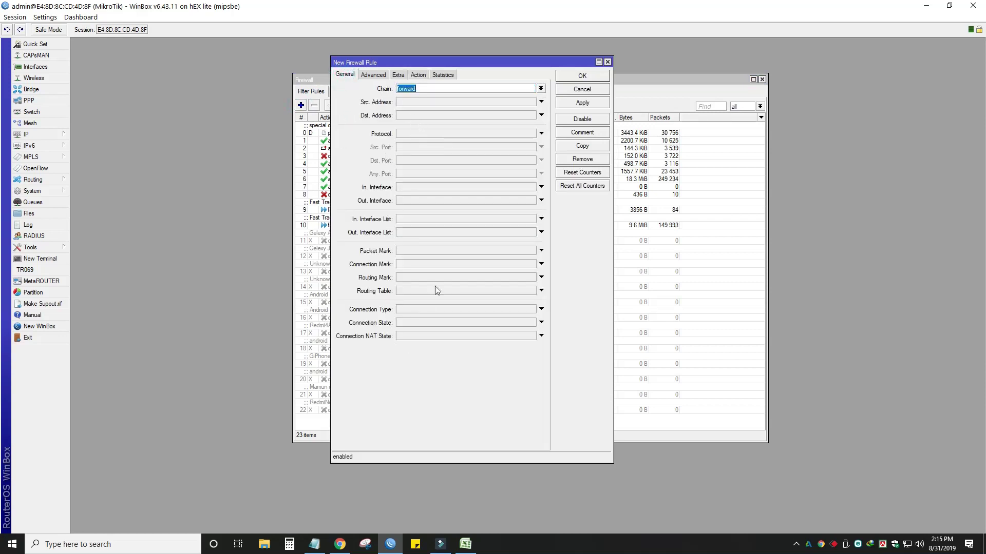
{"action": "left_click", "coordinate": [374, 75]}
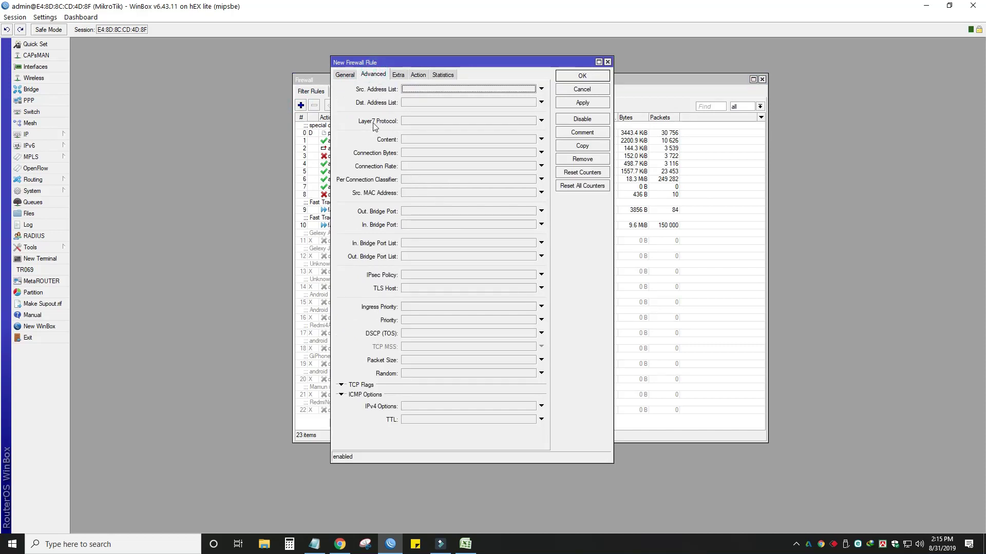
{"action": "left_click", "coordinate": [540, 123]}
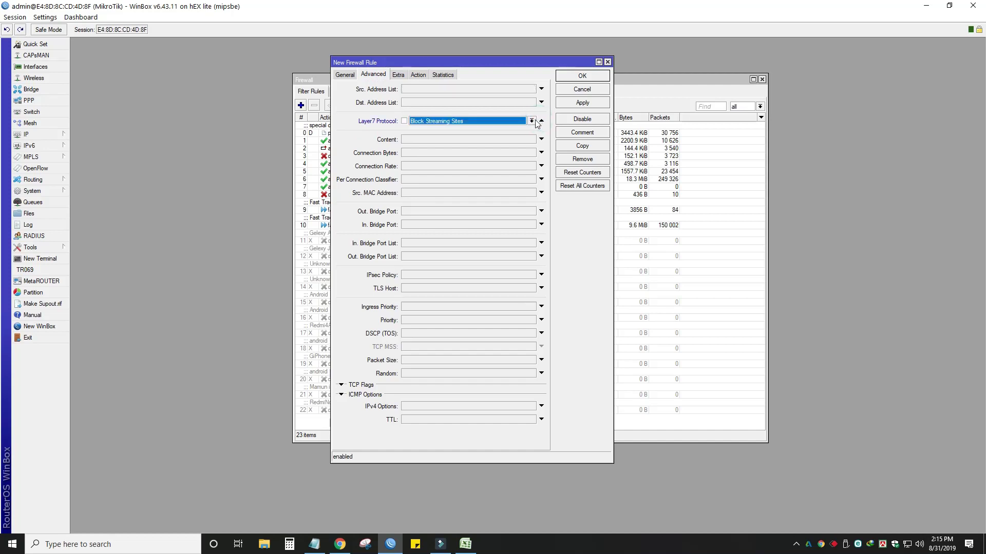
{"action": "left_click", "coordinate": [531, 121]}
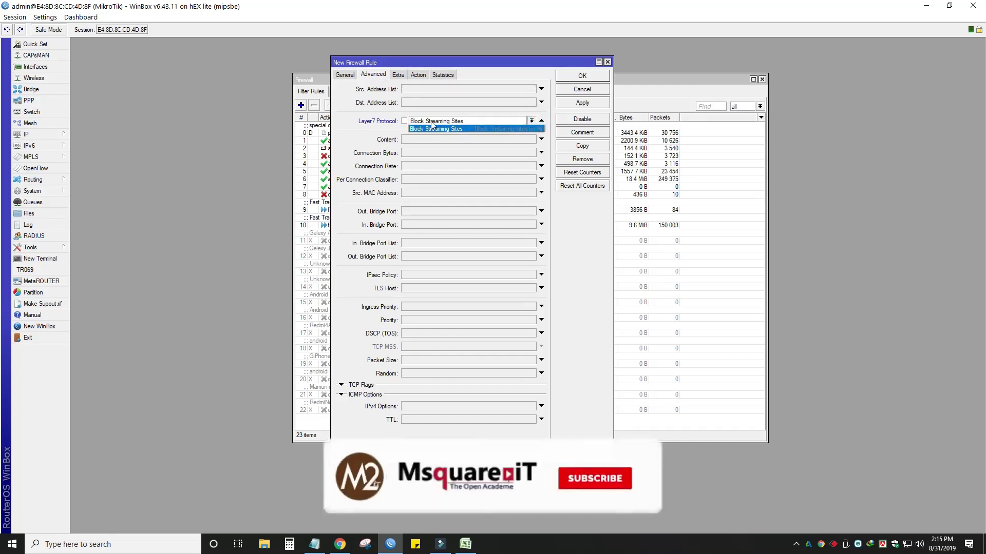
Move the rule dialog aside and compare its Layer7 Protocol choice with the entry in the Layer7 protocols list
{"action": "left_click_drag", "start_coordinate": [444, 63], "coordinate": [673, 128]}
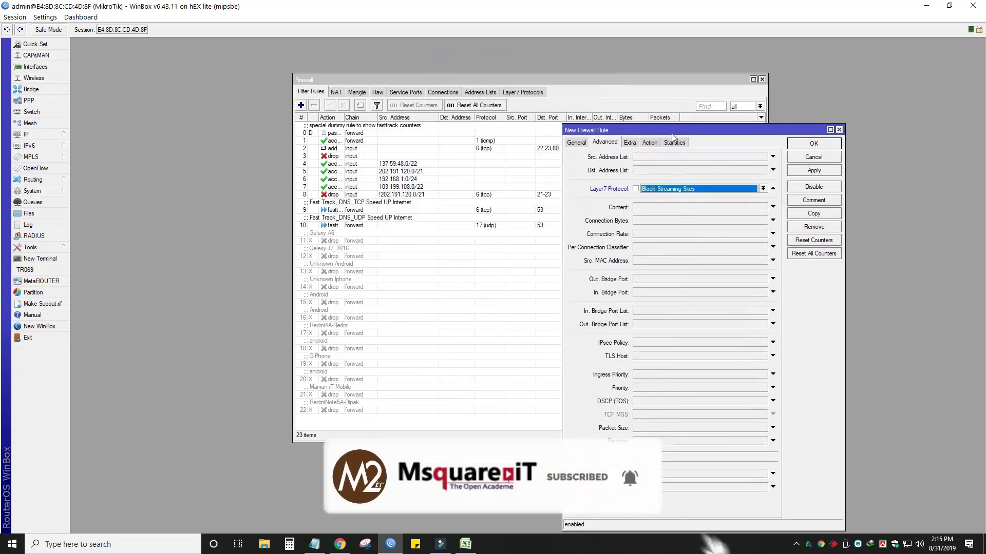
{"action": "left_click", "coordinate": [525, 81]}
{"action": "left_click", "coordinate": [522, 92]}
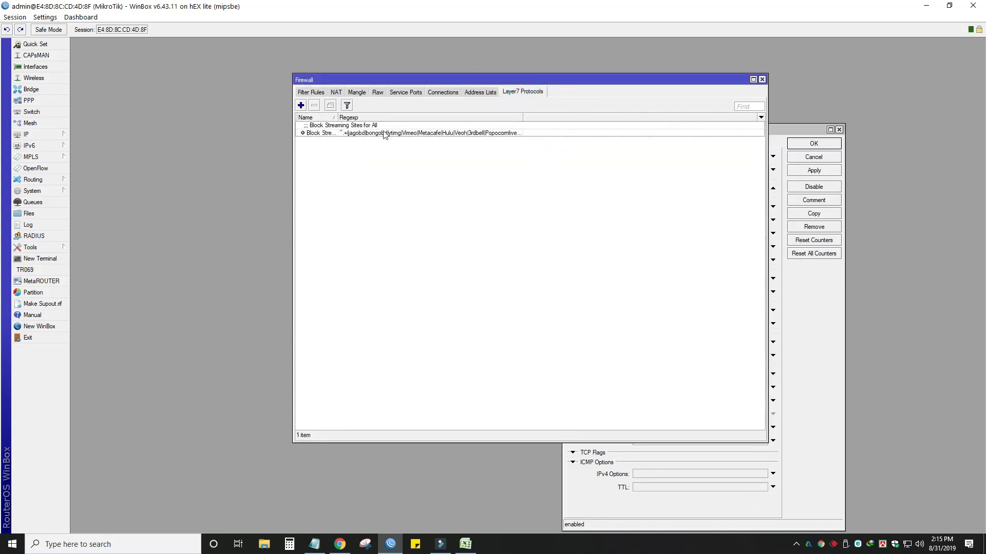
{"action": "left_click", "coordinate": [349, 134]}
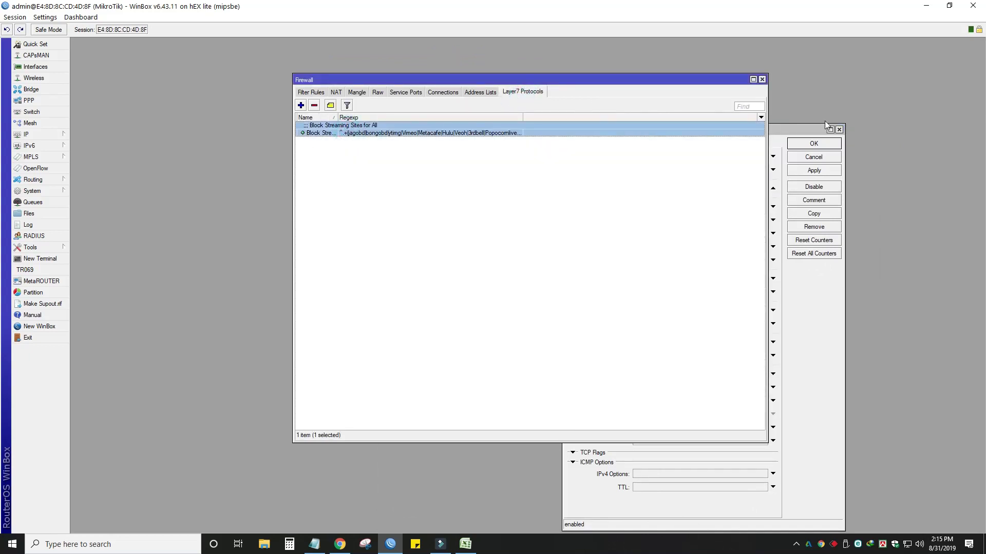
{"action": "left_click", "coordinate": [797, 130]}
{"action": "triple_click", "coordinate": [695, 190]}
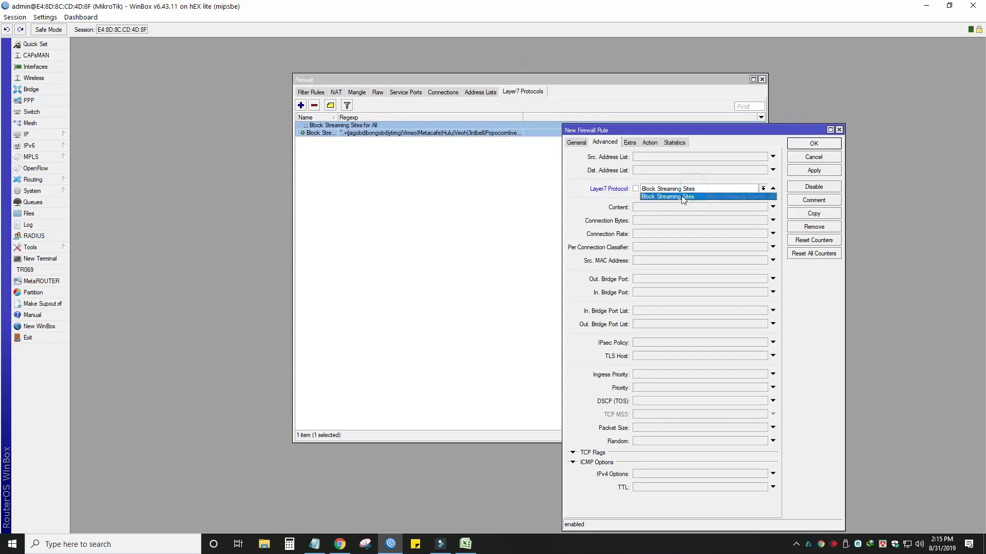
Set the new firewall rule's action to drop and apply it
{"action": "left_click", "coordinate": [650, 143]}
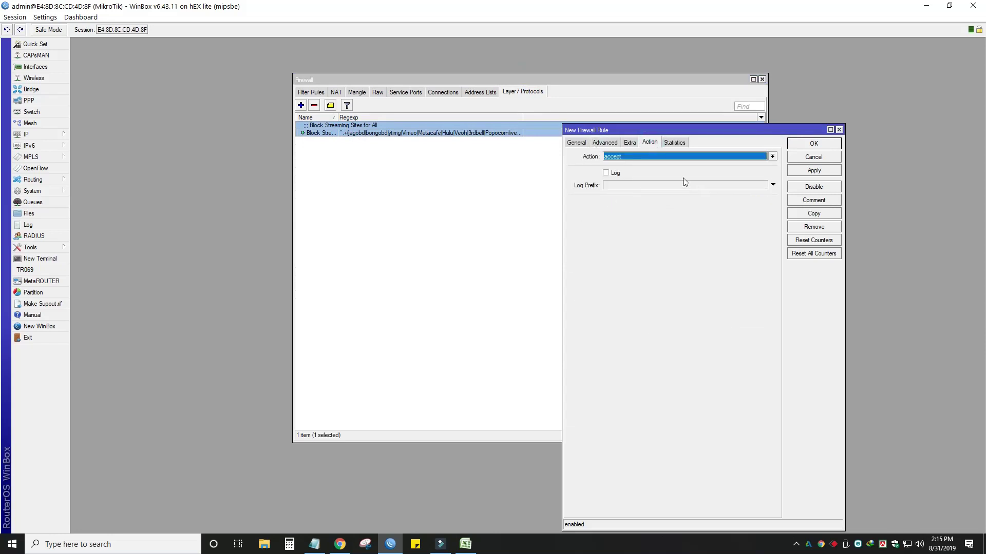
{"action": "left_click", "coordinate": [644, 158]}
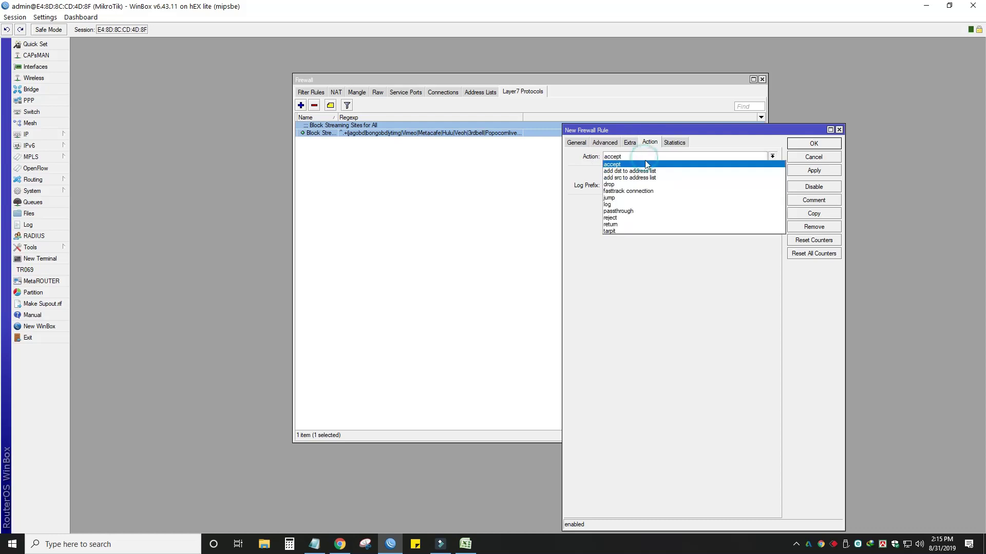
{"action": "left_click", "coordinate": [616, 185]}
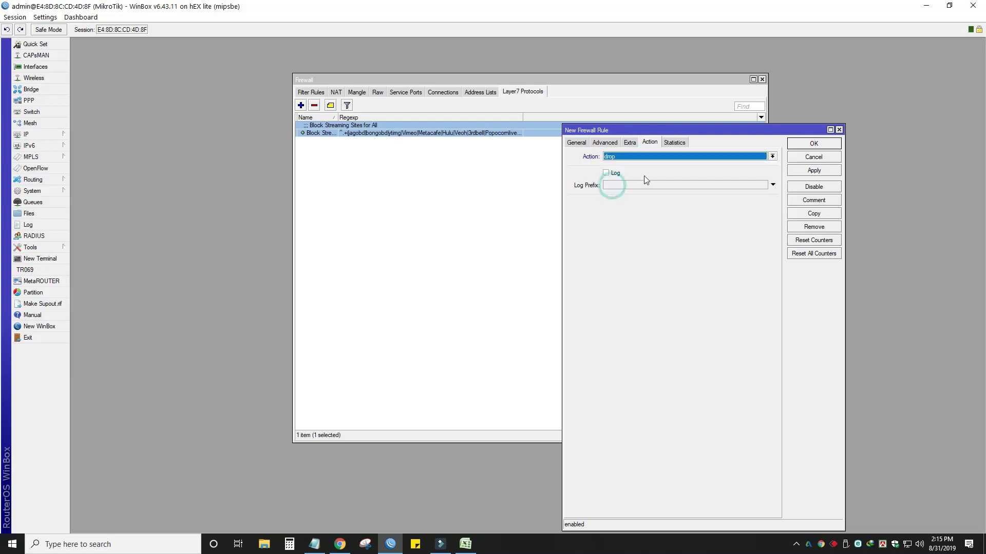
{"action": "left_click", "coordinate": [814, 171]}
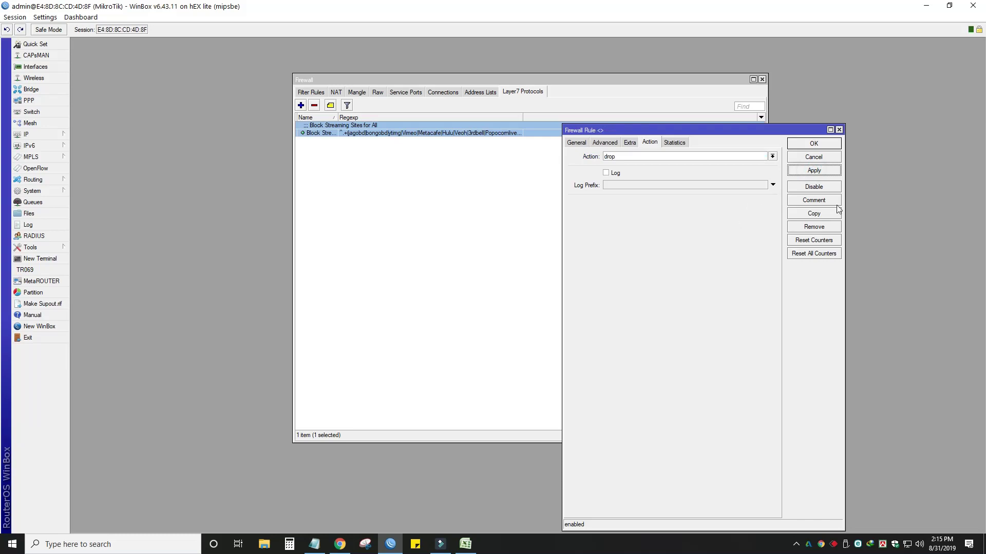
Add the comment "Block Streaming Sites For All" to the drop rule and save the rule
{"action": "left_click", "coordinate": [814, 201]}
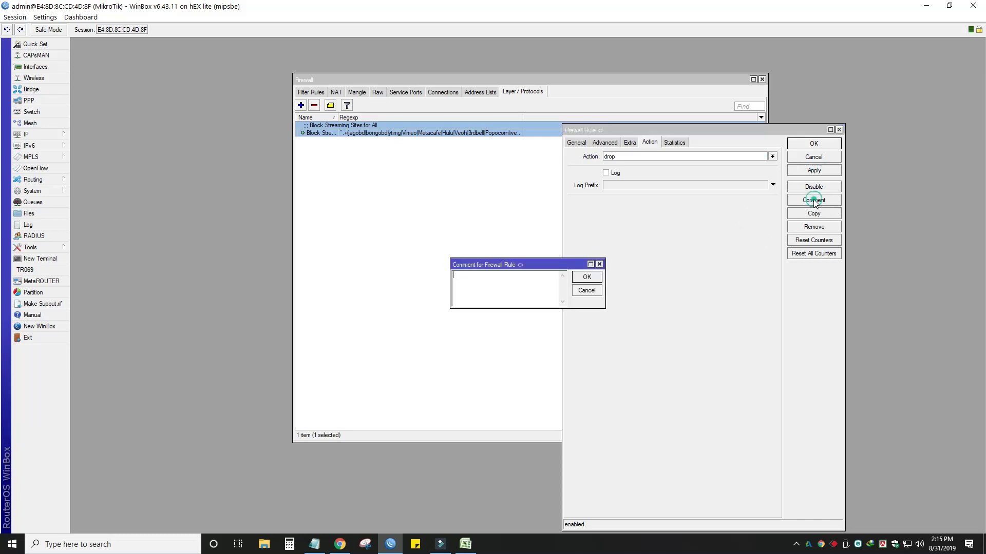
{"action": "key", "text": "ctrl+v"}
{"action": "left_click", "coordinate": [583, 277]}
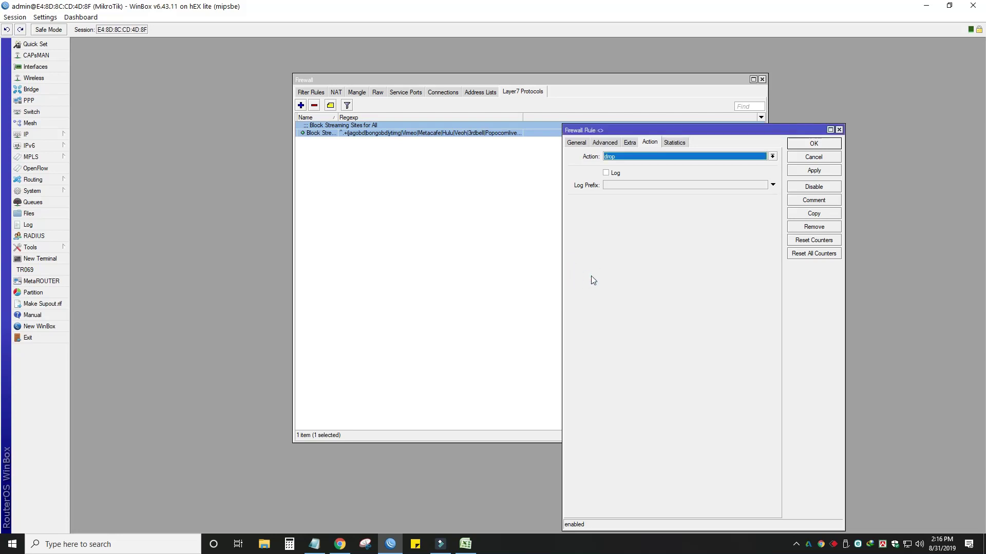
{"action": "left_click", "coordinate": [814, 170]}
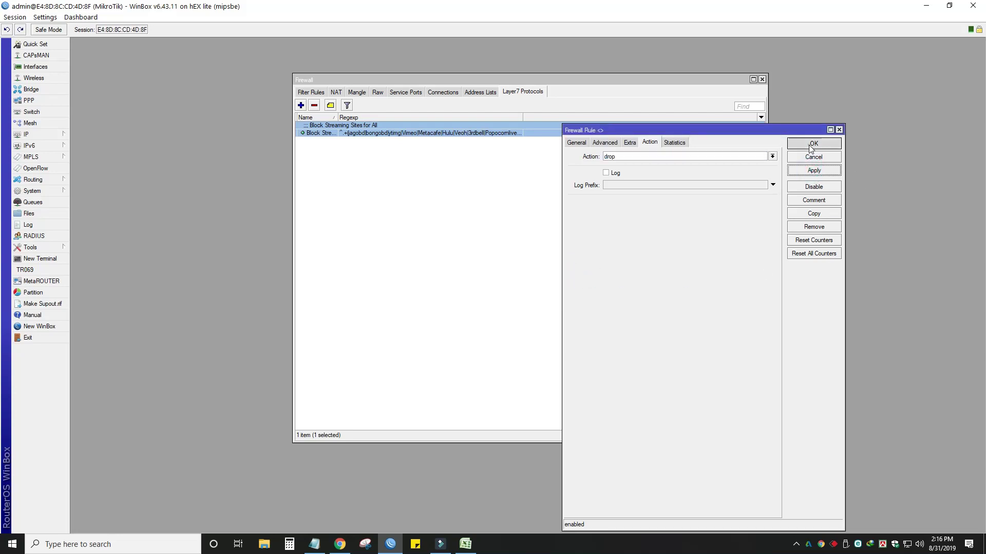
{"action": "left_click", "coordinate": [812, 144]}
Check the "Block Streaming Sites For All" rule in the filter rules list and minimize WinBox
{"action": "left_click", "coordinate": [308, 93]}
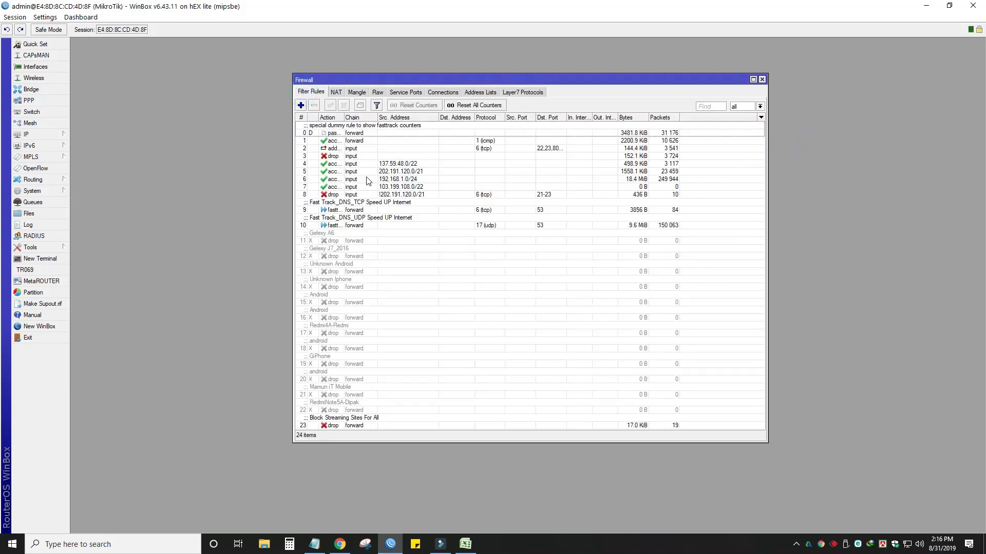
{"action": "left_click", "coordinate": [363, 422]}
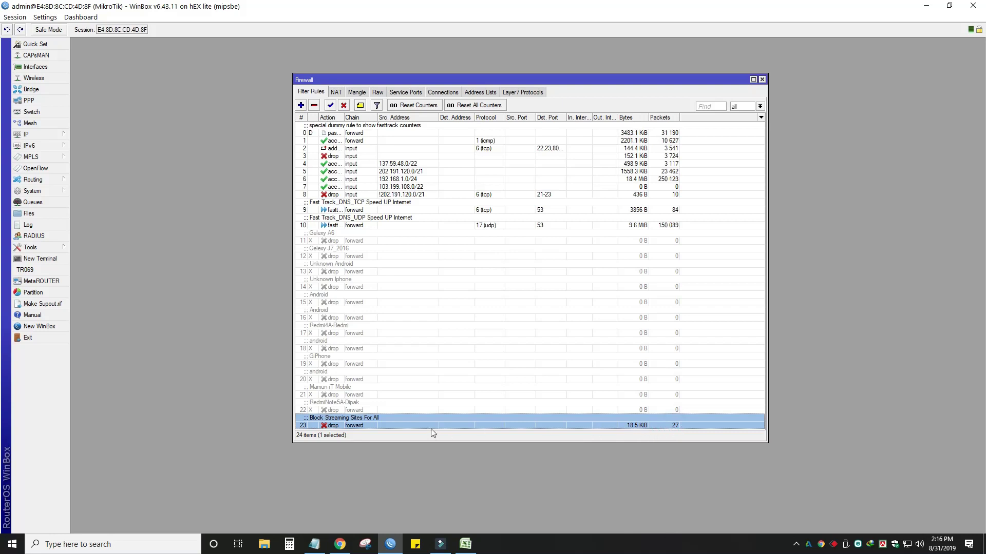
{"action": "left_click", "coordinate": [925, 7]}
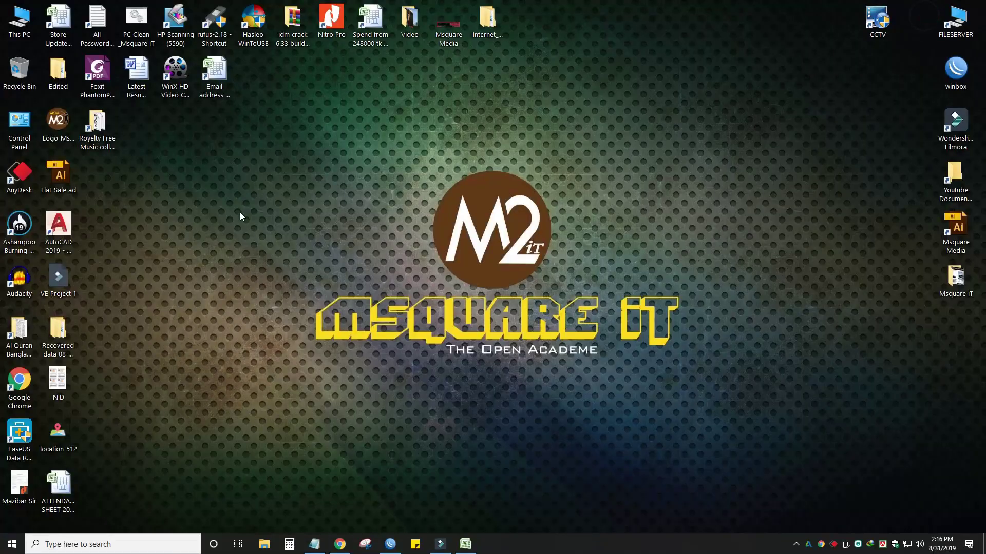
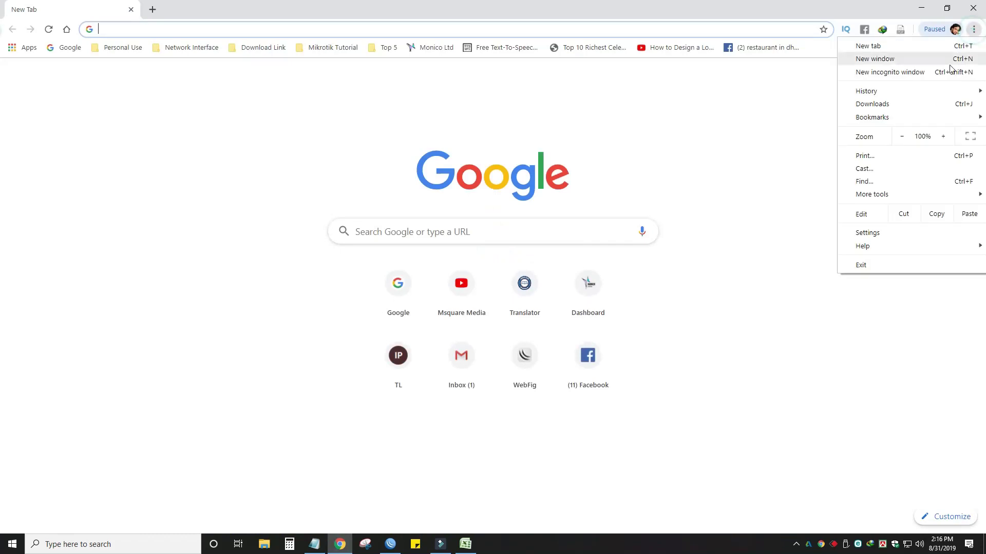
Clear Chrome's browsing history, cookies and cached files for the last hour, close the browser and refresh the desktop
{"action": "mouse_move", "coordinate": [896, 96]}
{"action": "left_click", "coordinate": [591, 93]}
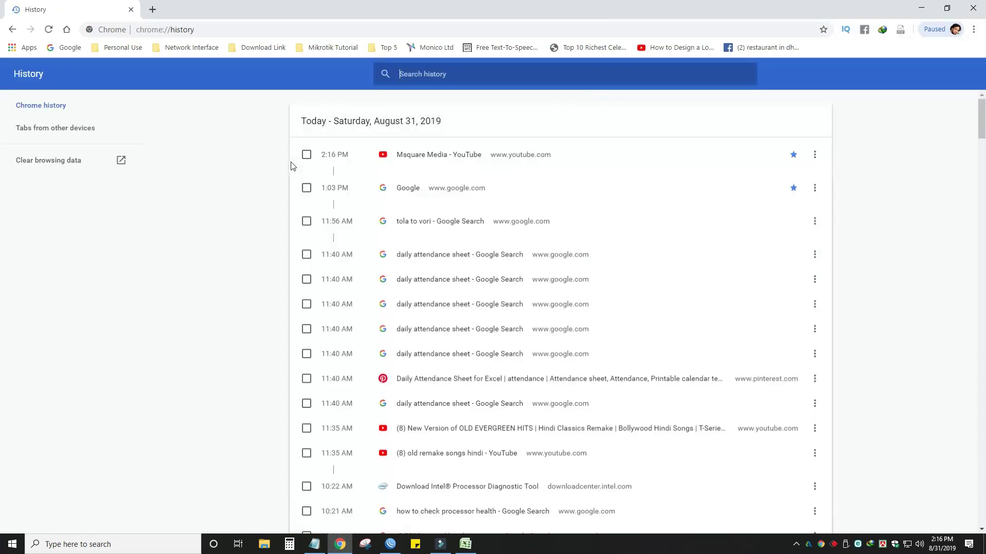
{"action": "left_click", "coordinate": [36, 162]}
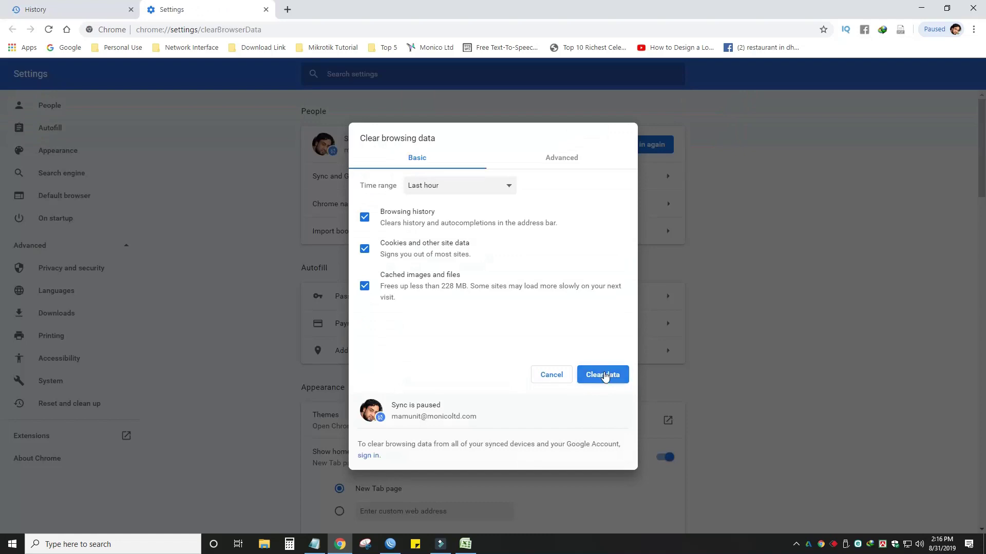
{"action": "left_click", "coordinate": [603, 375]}
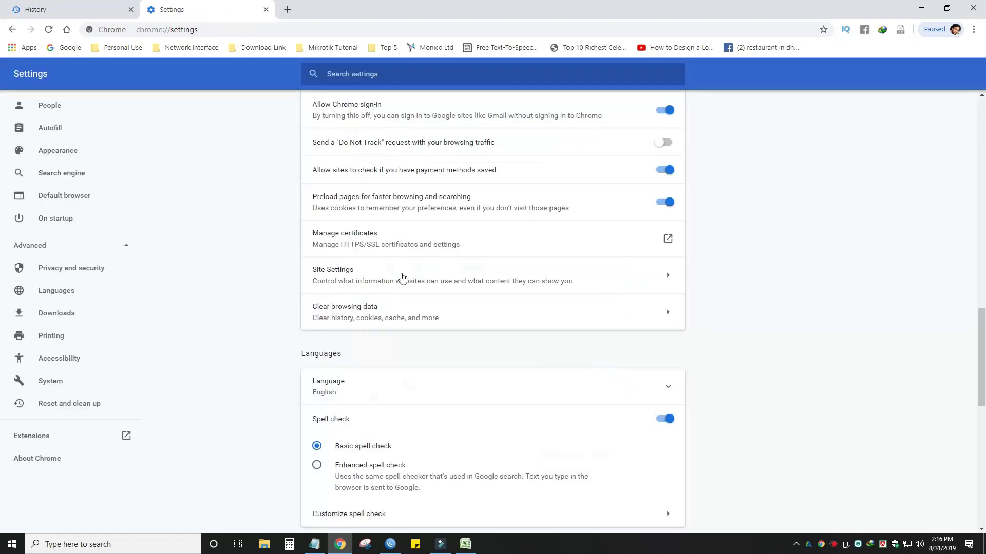
{"action": "left_click", "coordinate": [982, 4]}
{"action": "right_click", "coordinate": [448, 87]}
{"action": "left_click", "coordinate": [484, 121]}
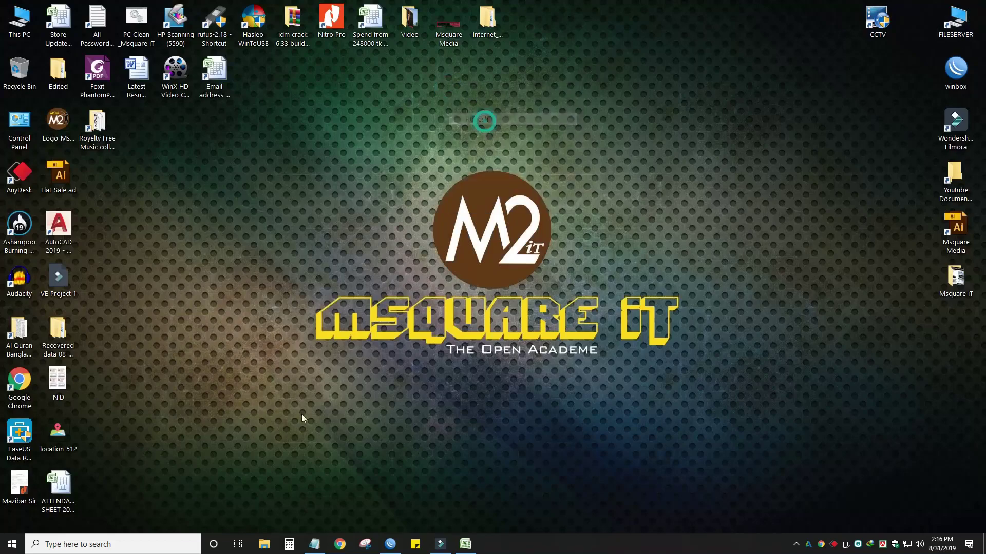
Reopen Chrome, go to the Google homepage and search for "youtube"
{"action": "left_click", "coordinate": [341, 545]}
{"action": "left_click", "coordinate": [68, 49]}
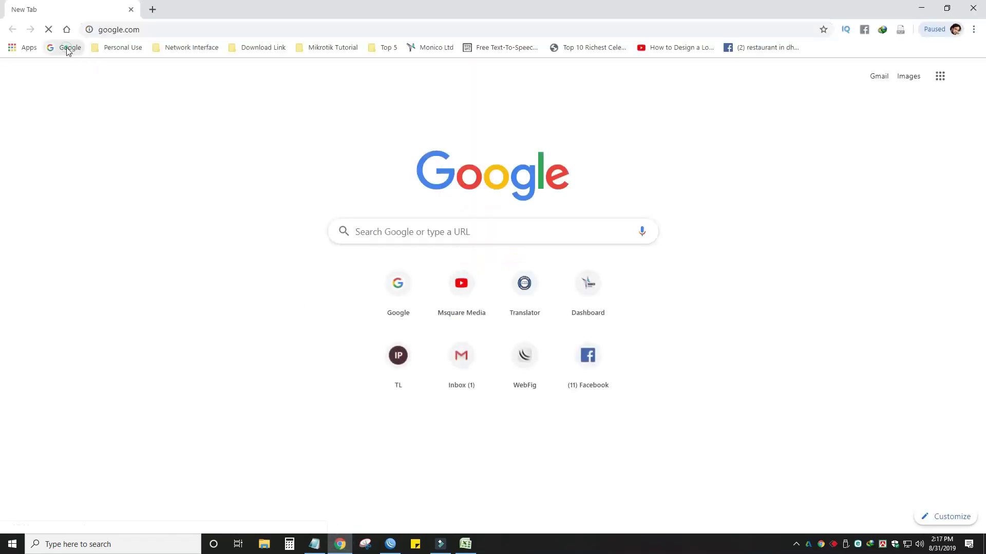
{"action": "type", "text": "y"}
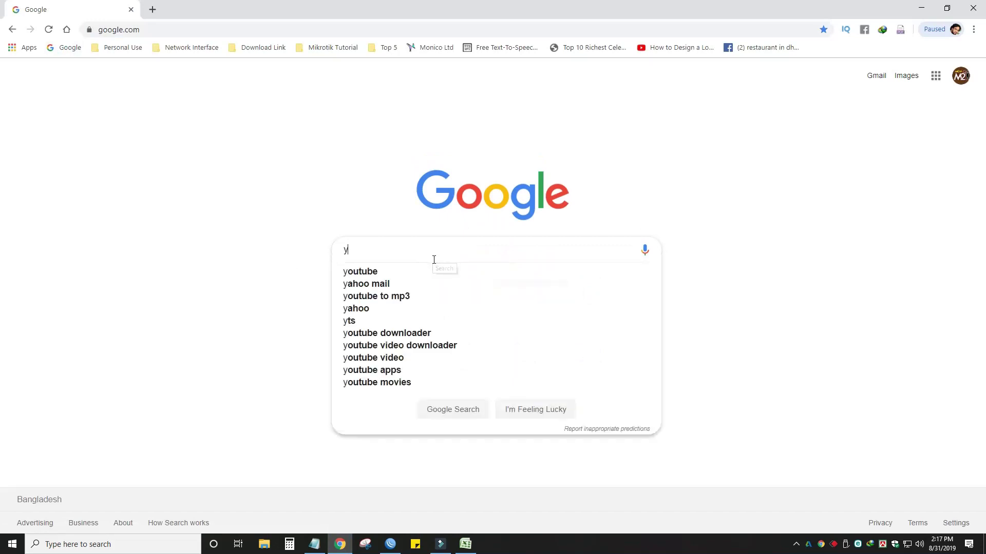
{"action": "type", "text": "ou"}
{"action": "key", "text": "Down"}
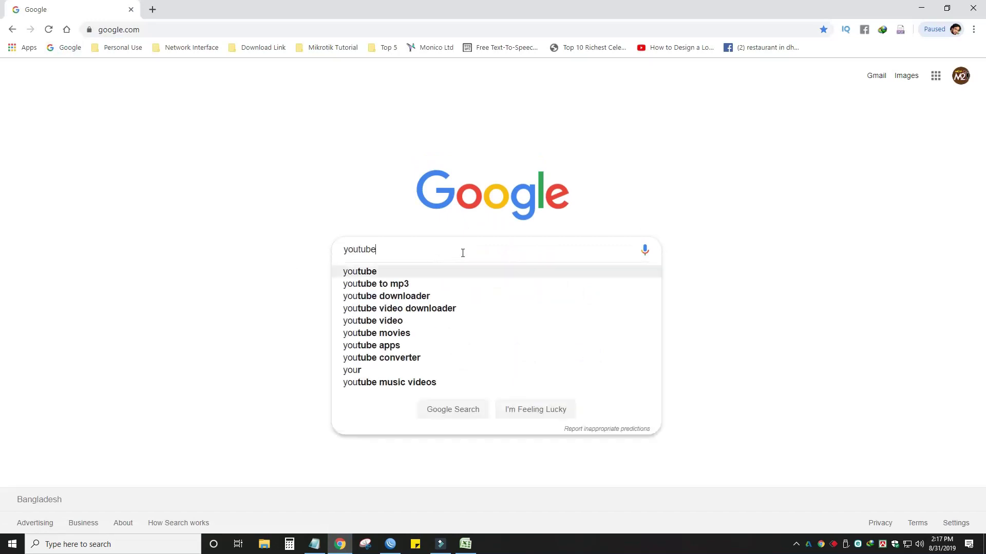
{"action": "key", "text": "Return"}
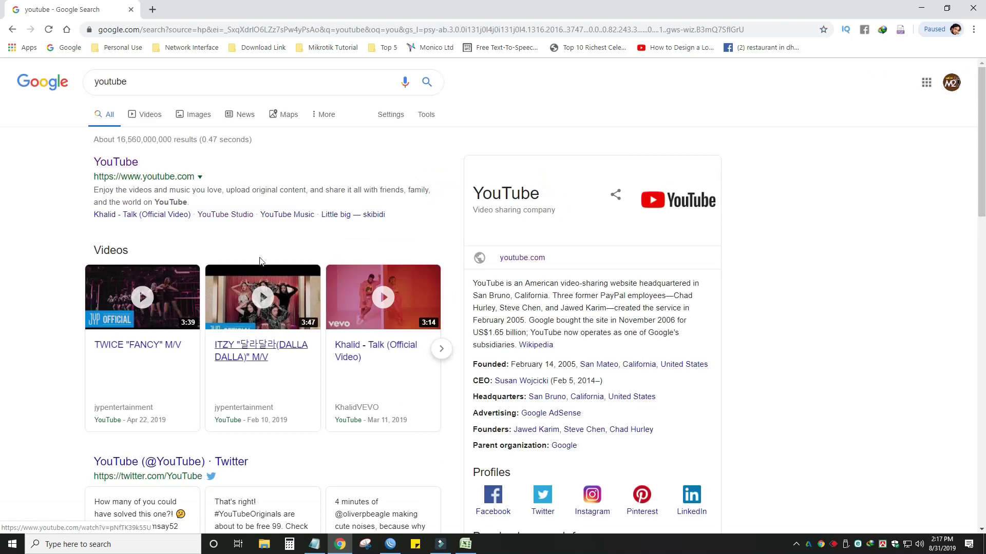
Open the YouTube result from the Google search to test the block, and minimize Chrome
{"action": "left_click", "coordinate": [129, 164]}
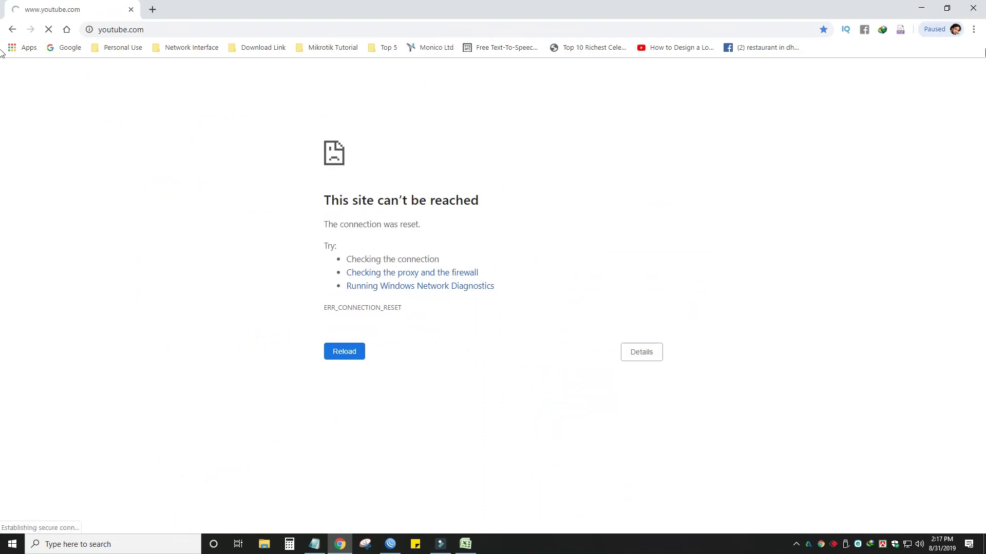
{"action": "left_click", "coordinate": [922, 8]}
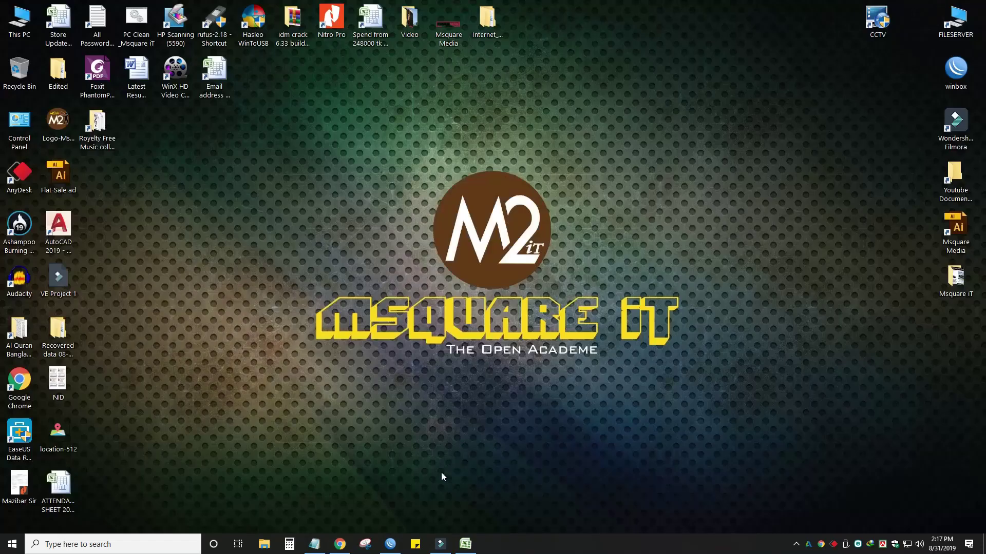
In WinBox, move the "Block Streaming Sites For All" rule to position 11, above the "Gelexy A6" rule, and disable it
{"action": "left_click", "coordinate": [391, 544]}
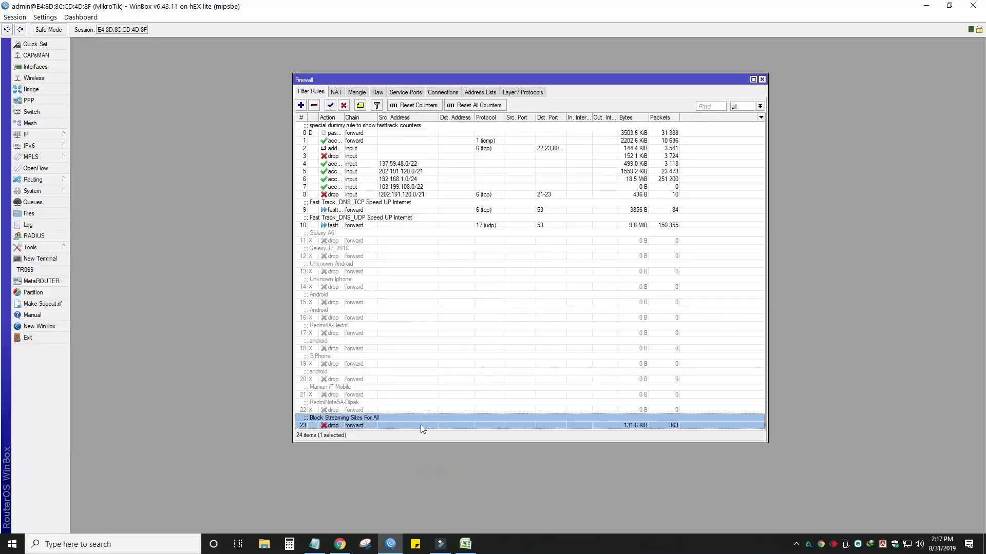
{"action": "left_click_drag", "start_coordinate": [308, 425], "coordinate": [335, 235]}
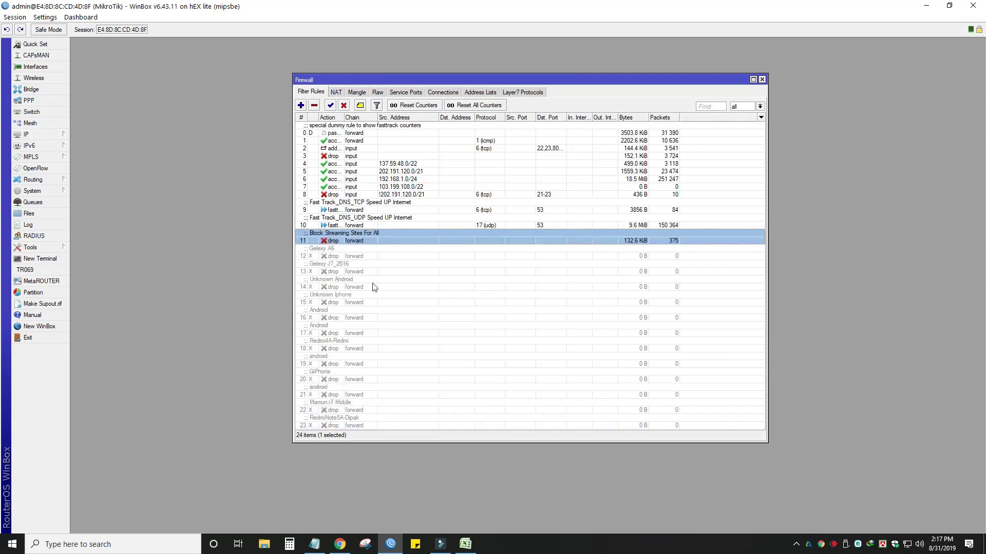
{"action": "right_click", "coordinate": [373, 240]}
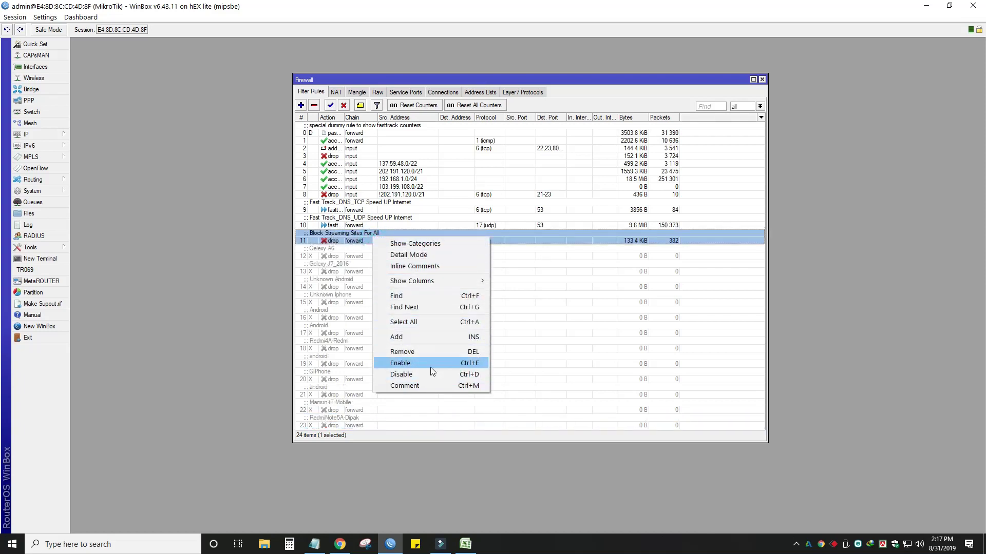
{"action": "left_click", "coordinate": [411, 376]}
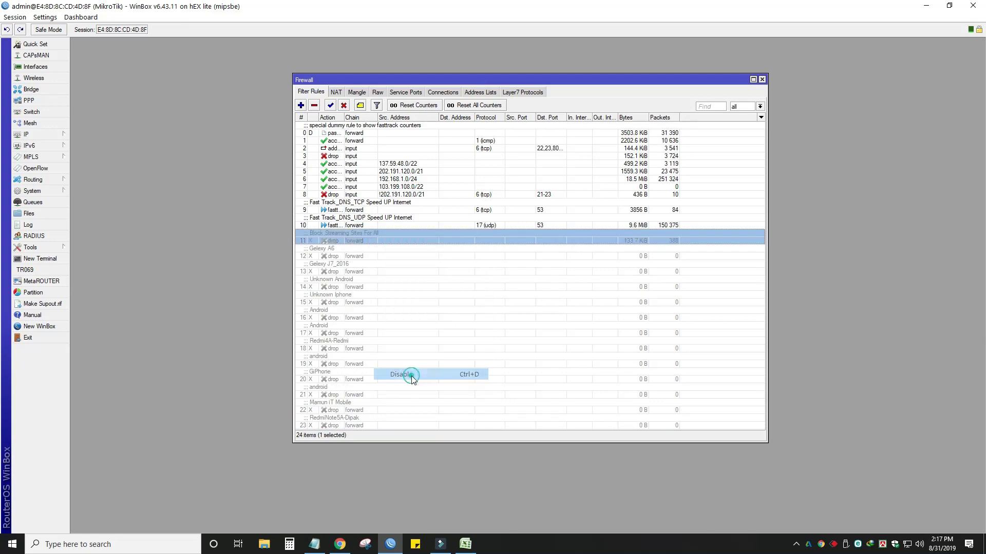
{"action": "left_click", "coordinate": [933, 7]}
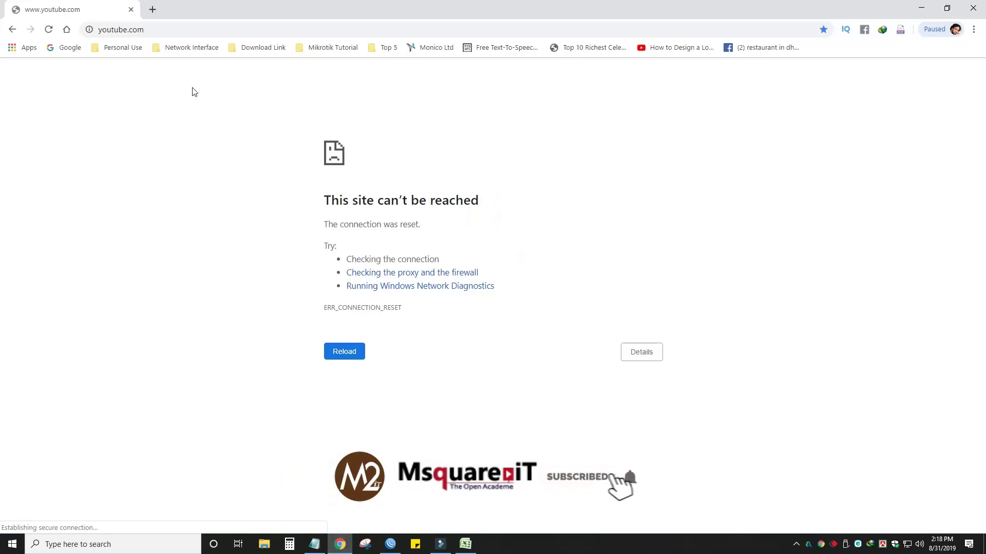
Load youtube.com again in Chrome to test access with the rule disabled, minimize the browser and refresh the desktop
{"action": "left_click", "coordinate": [171, 30]}
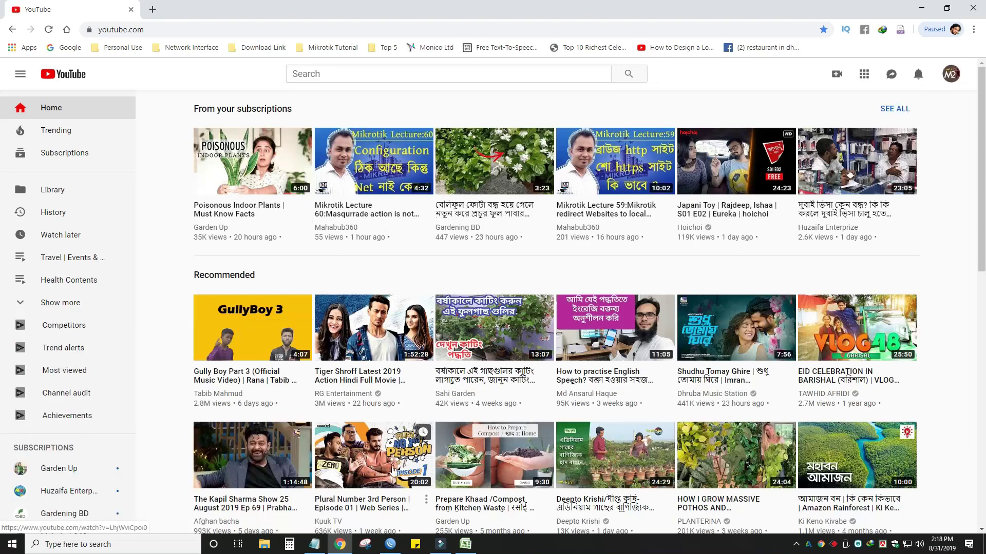
{"action": "left_click", "coordinate": [922, 8]}
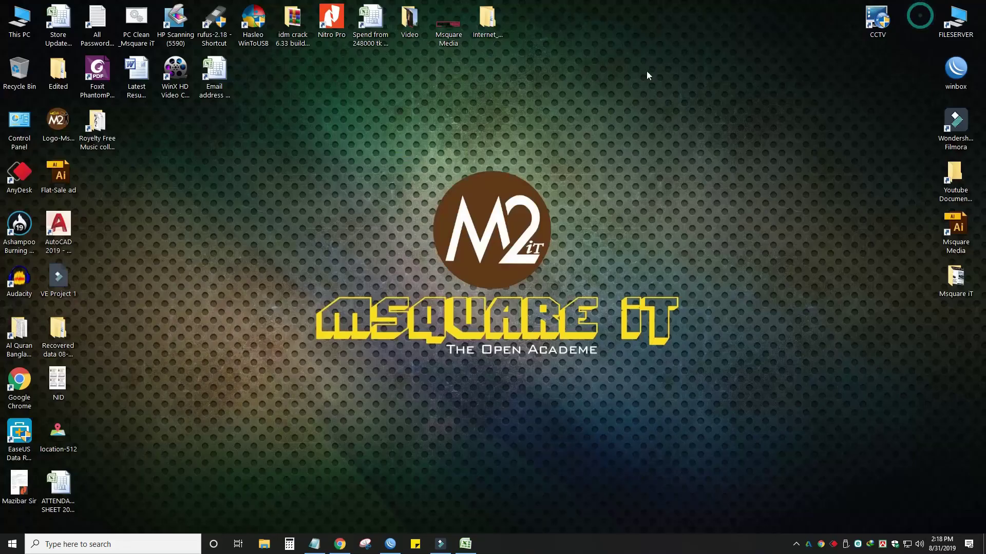
{"action": "right_click", "coordinate": [346, 126]}
{"action": "left_click", "coordinate": [373, 158]}
Play the video "Poisonous Indoor Plants | Must Know Facts" in Chrome, return to the YouTube homepage and minimize the browser
{"action": "left_click", "coordinate": [340, 543]}
{"action": "left_click", "coordinate": [259, 168]}
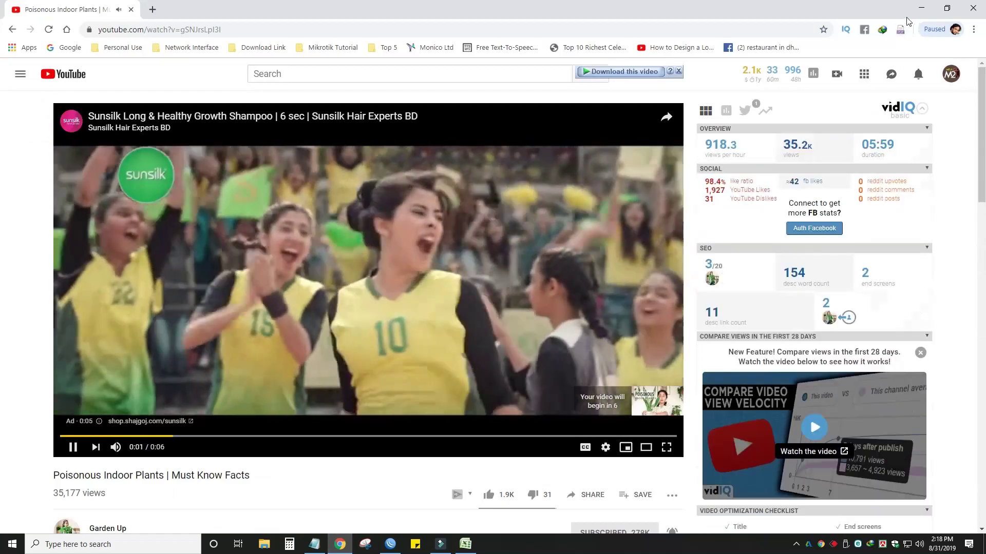
{"action": "key", "text": "alt+Left"}
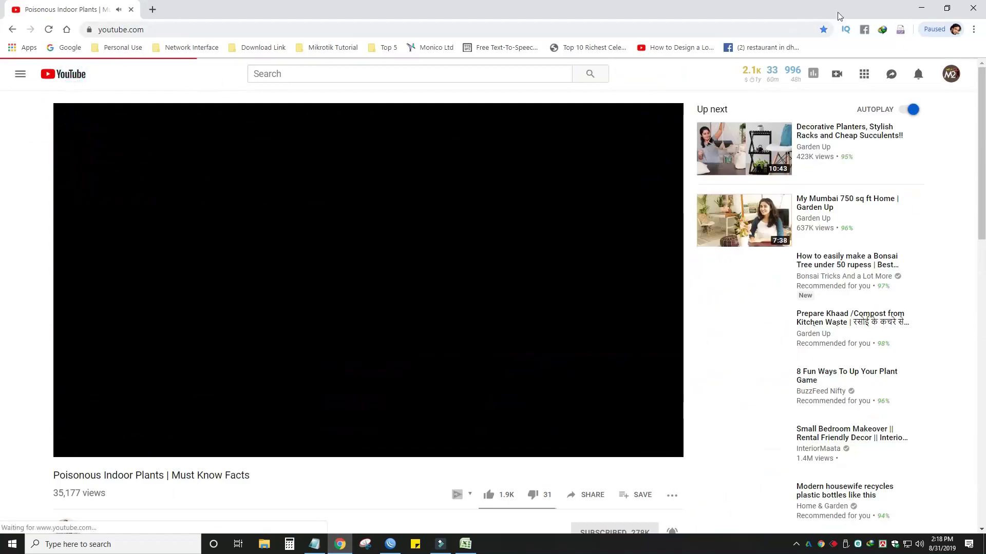
{"action": "left_click", "coordinate": [921, 8]}
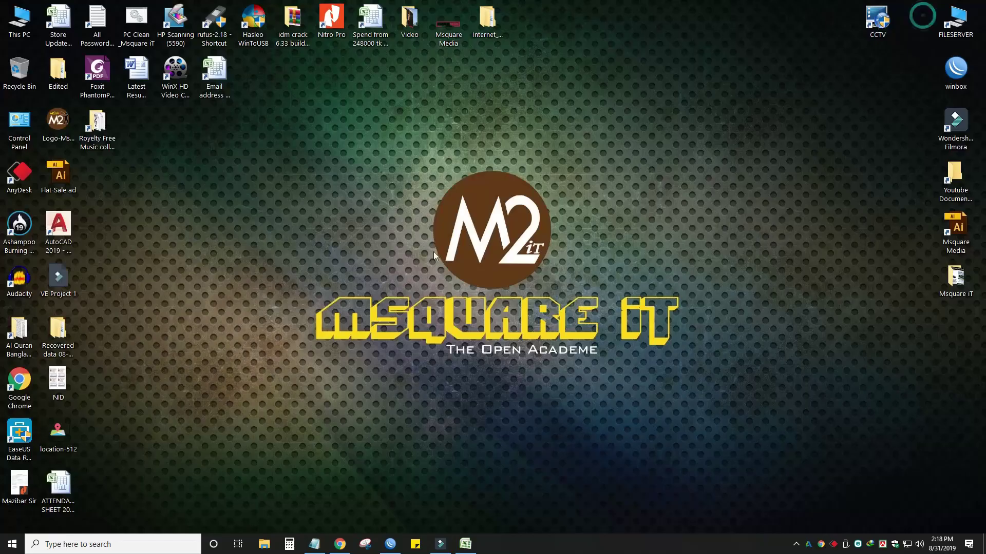
Switch to WinBox, close the Firewall window and exit WinBox
{"action": "left_click", "coordinate": [389, 549]}
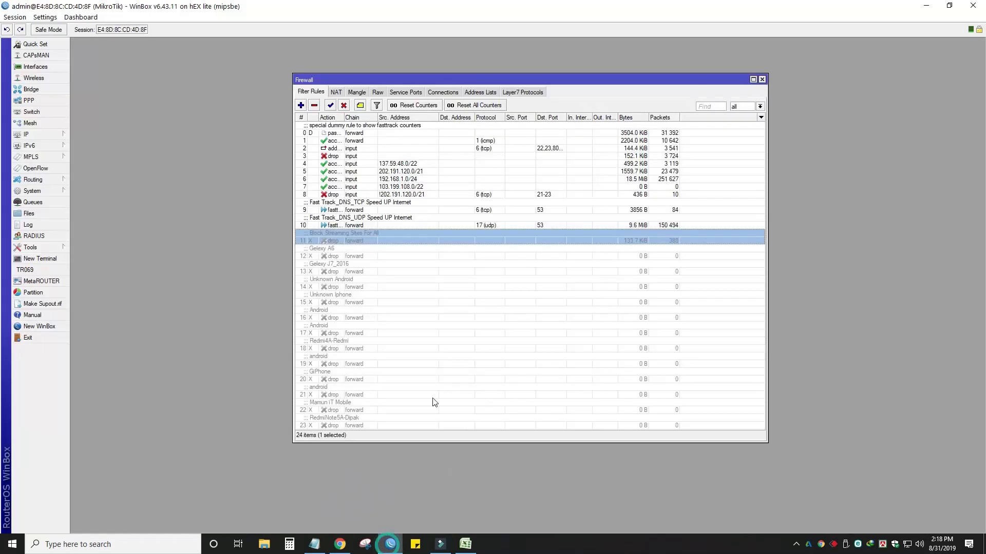
{"action": "left_click", "coordinate": [763, 80]}
{"action": "left_click", "coordinate": [926, 6]}
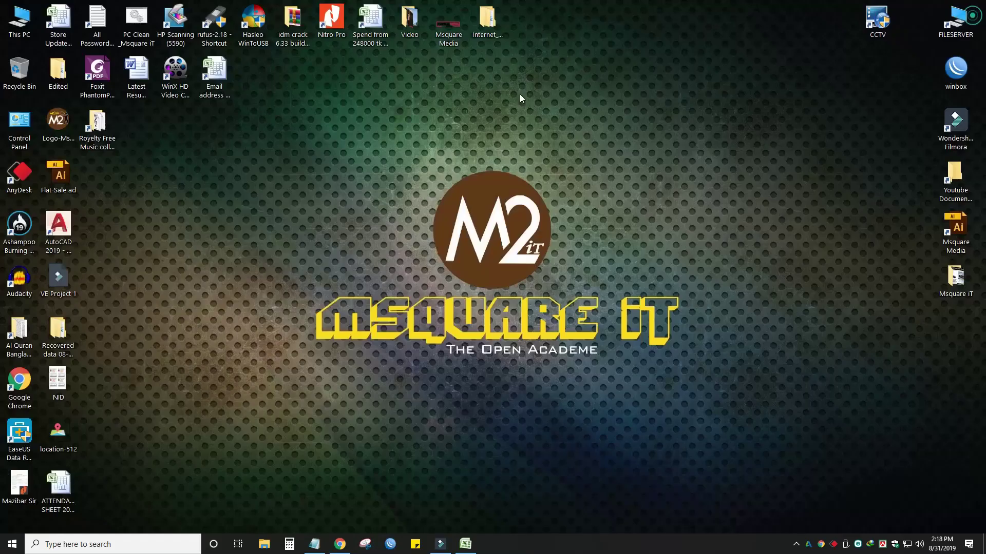
{"action": "right_click", "coordinate": [400, 100]}
{"action": "left_click", "coordinate": [433, 132]}
{"action": "right_click", "coordinate": [317, 130]}
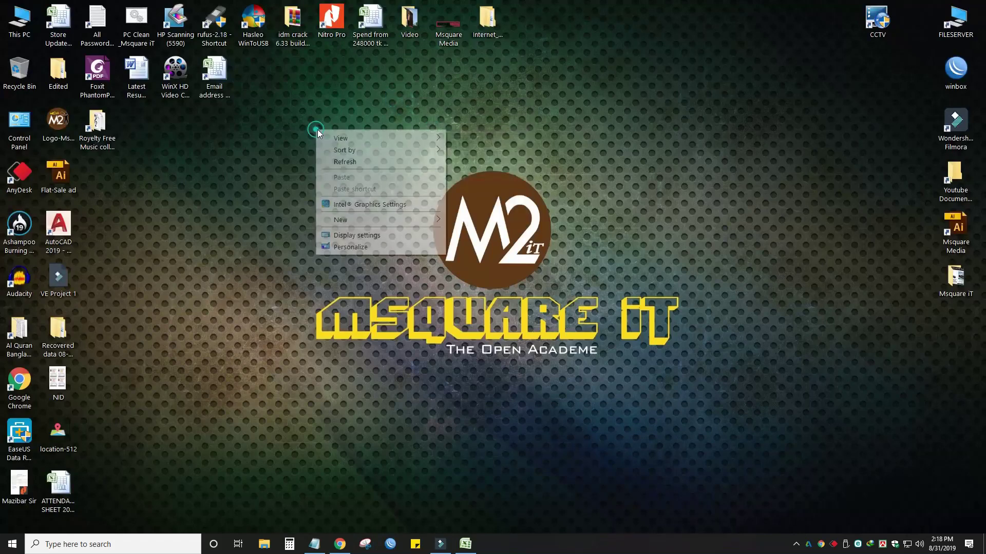
{"action": "left_click", "coordinate": [339, 162]}
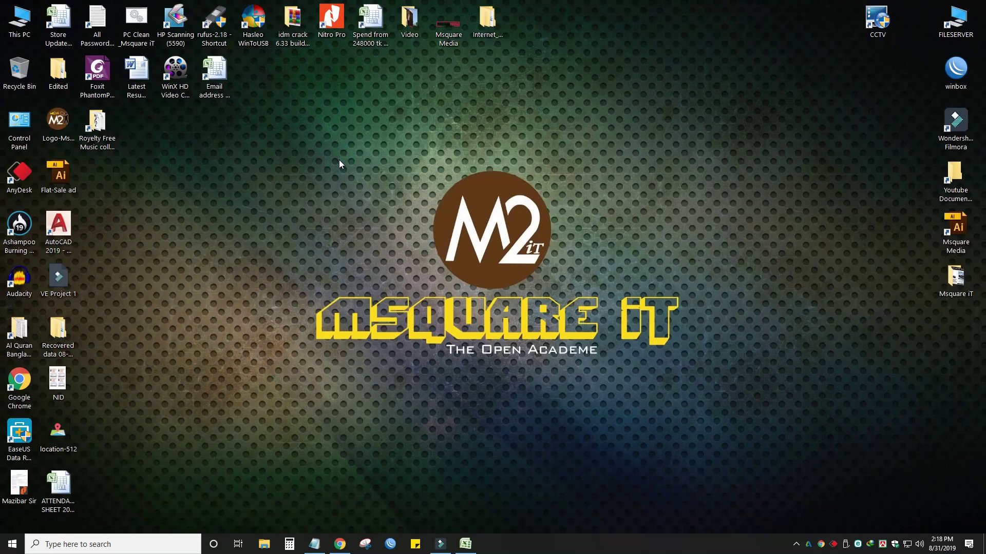